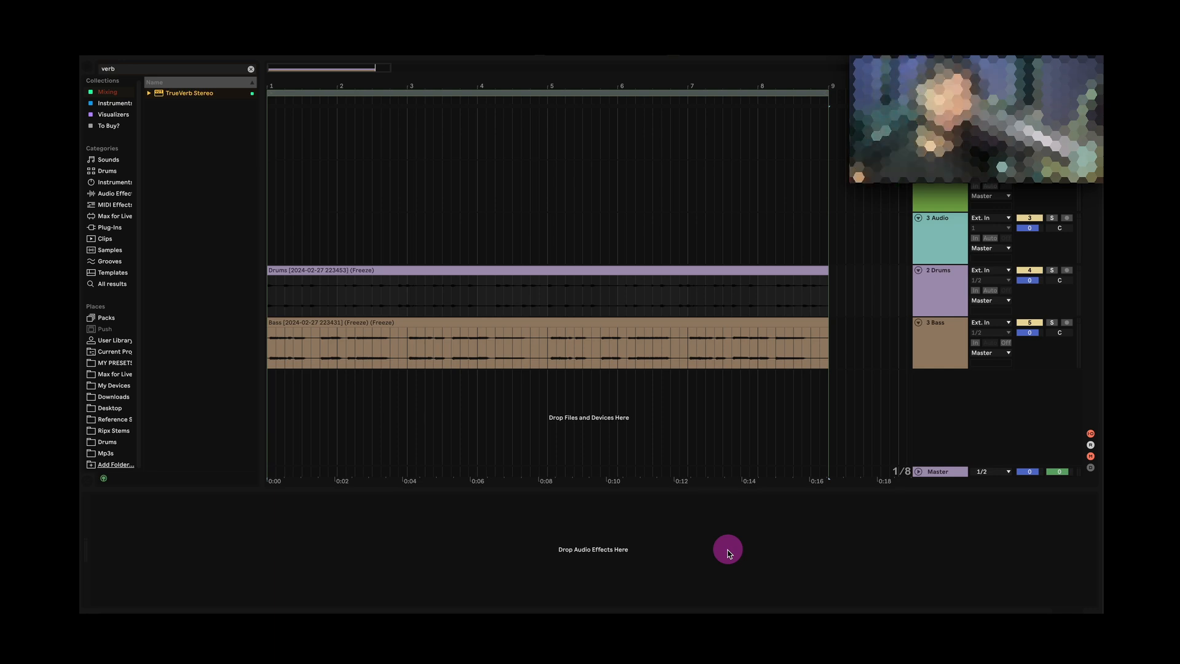
Play the frozen Drums and Bass clips from the start to hear the eight-bar loop.
left_click(508, 55)
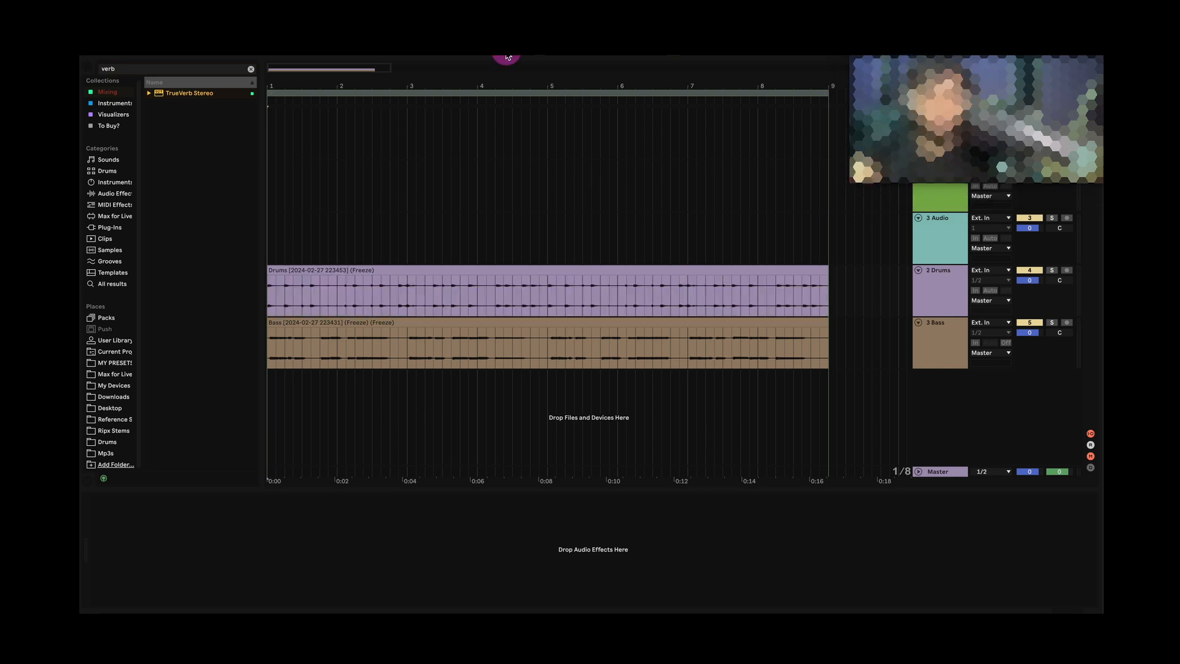
key("space")
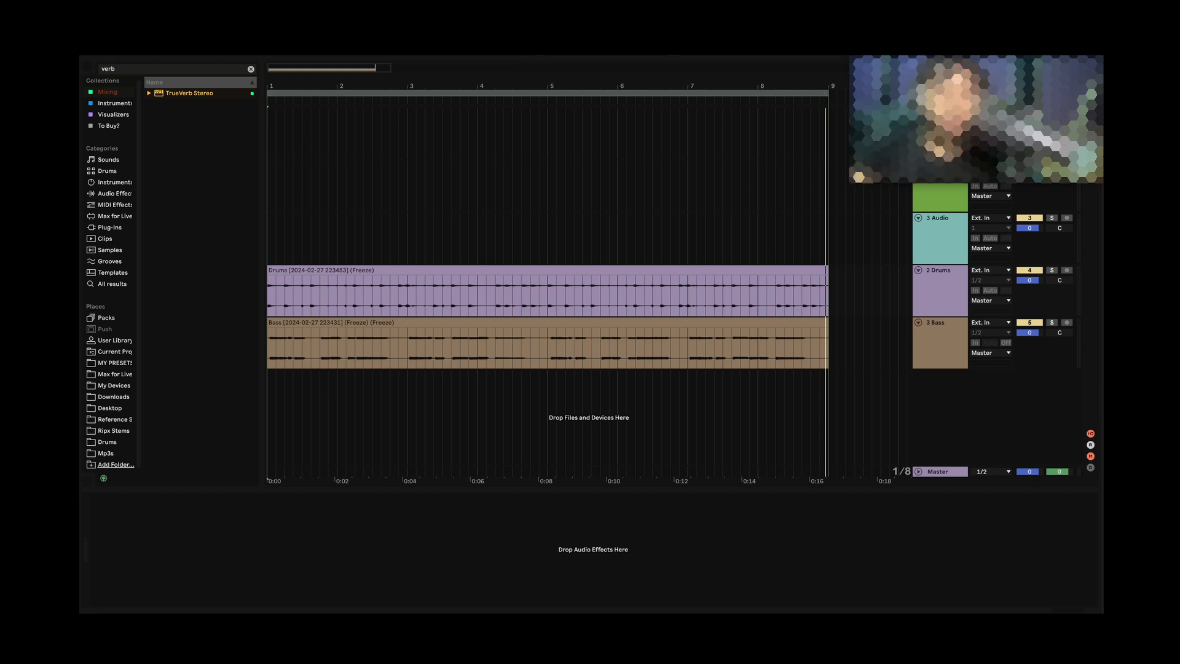
left_click(325, 438)
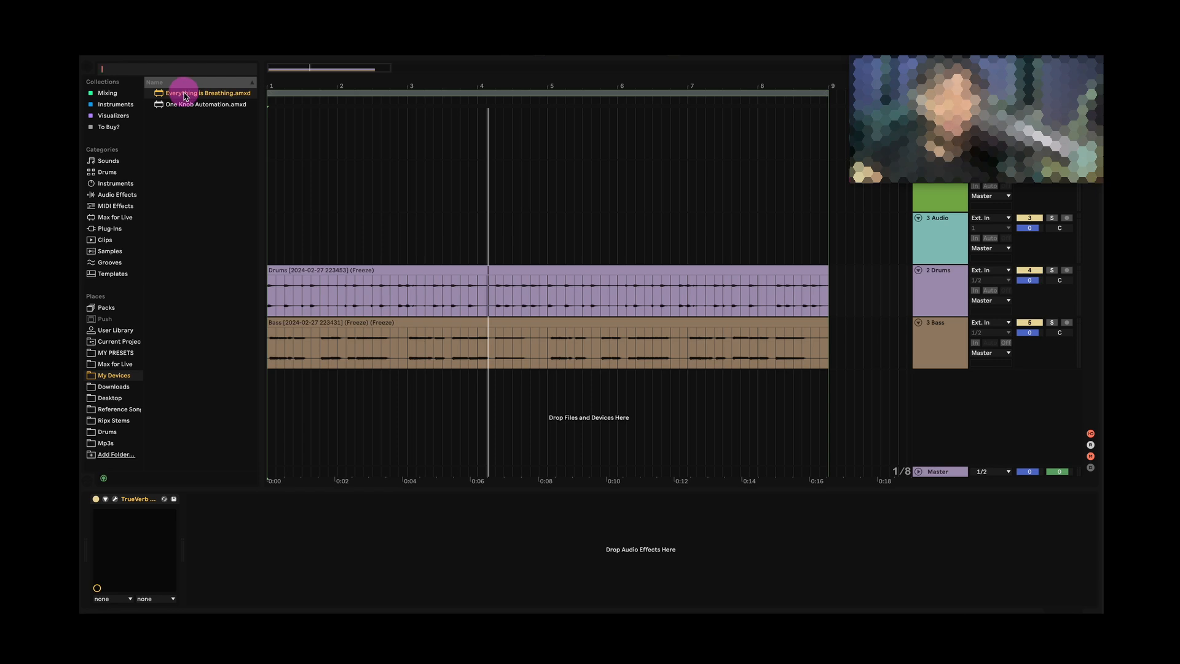
Add Everything is Breathing in front of TrueVerb on the Drums track and map it to TrueVerb's RoomSize during playback.
mouse_move(185, 97)
left_mouse_down()
mouse_move(179, 252)
mouse_move(106, 504)
left_mouse_up()
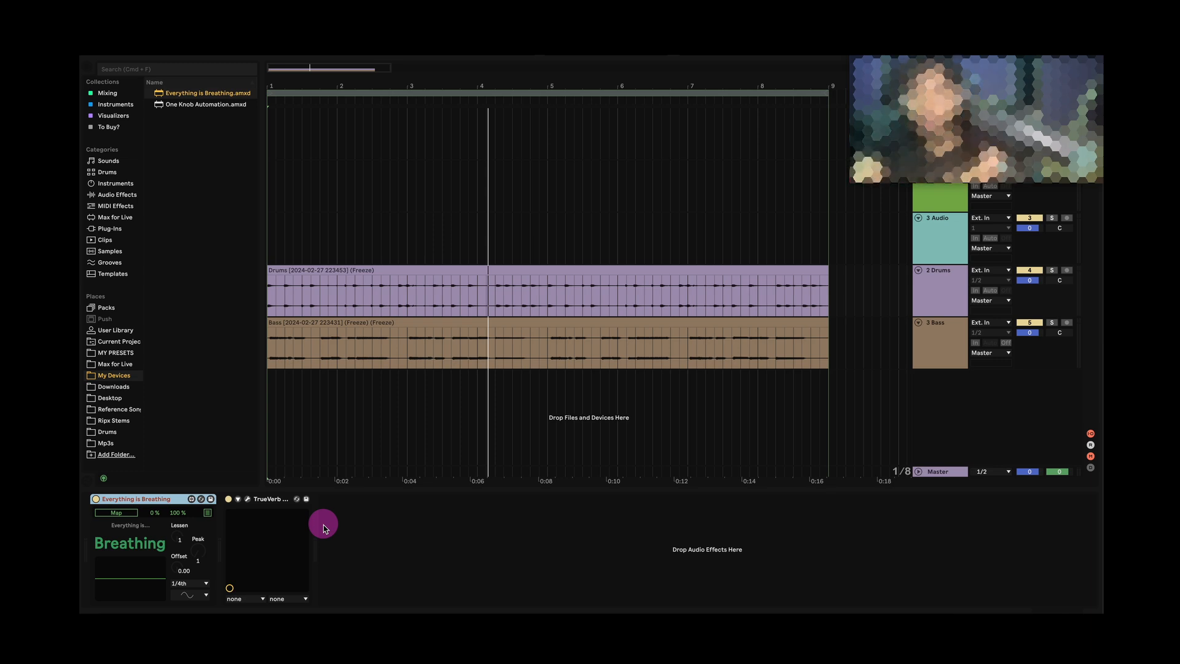
key("space")
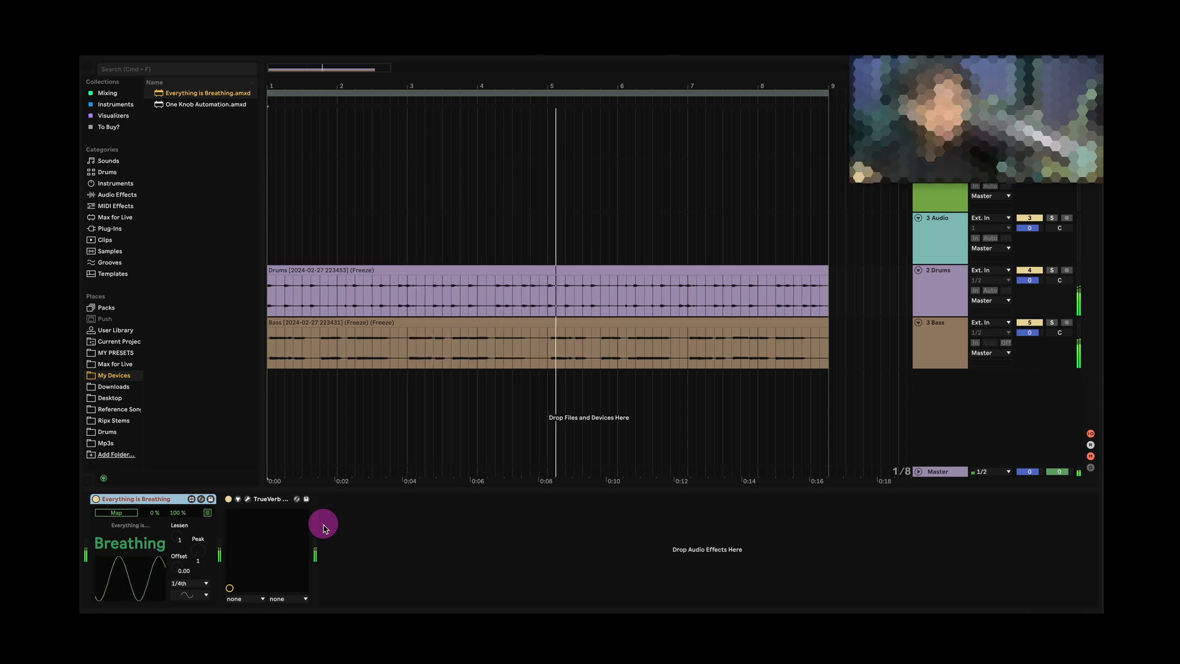
left_click(238, 499)
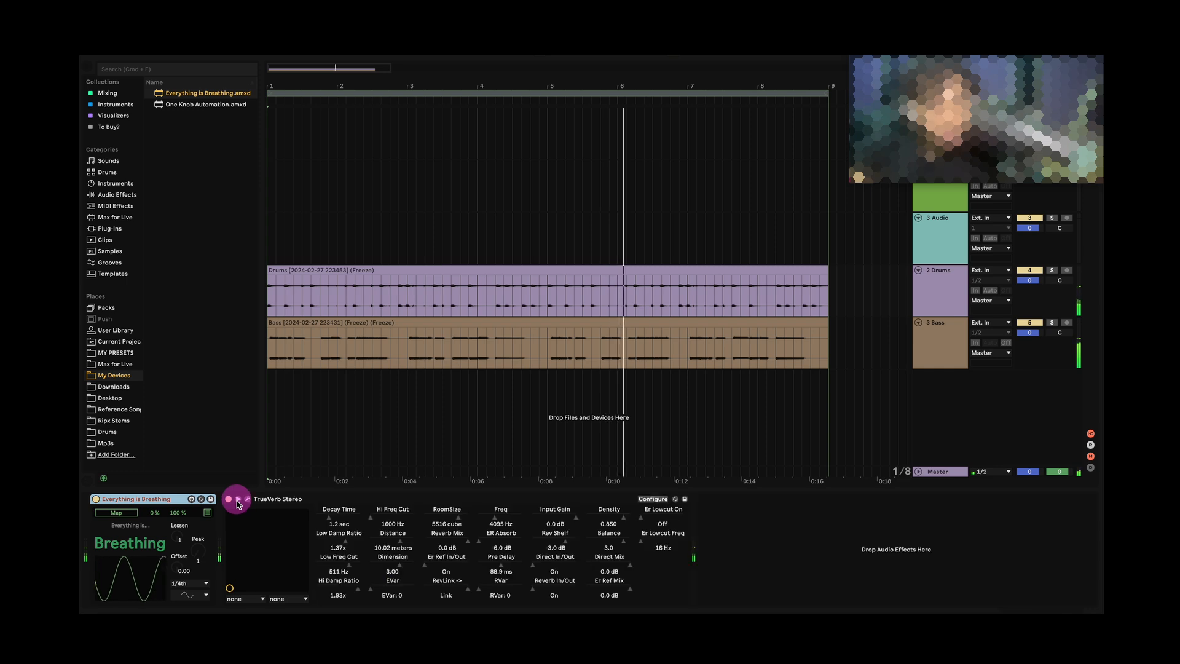
left_click(448, 520)
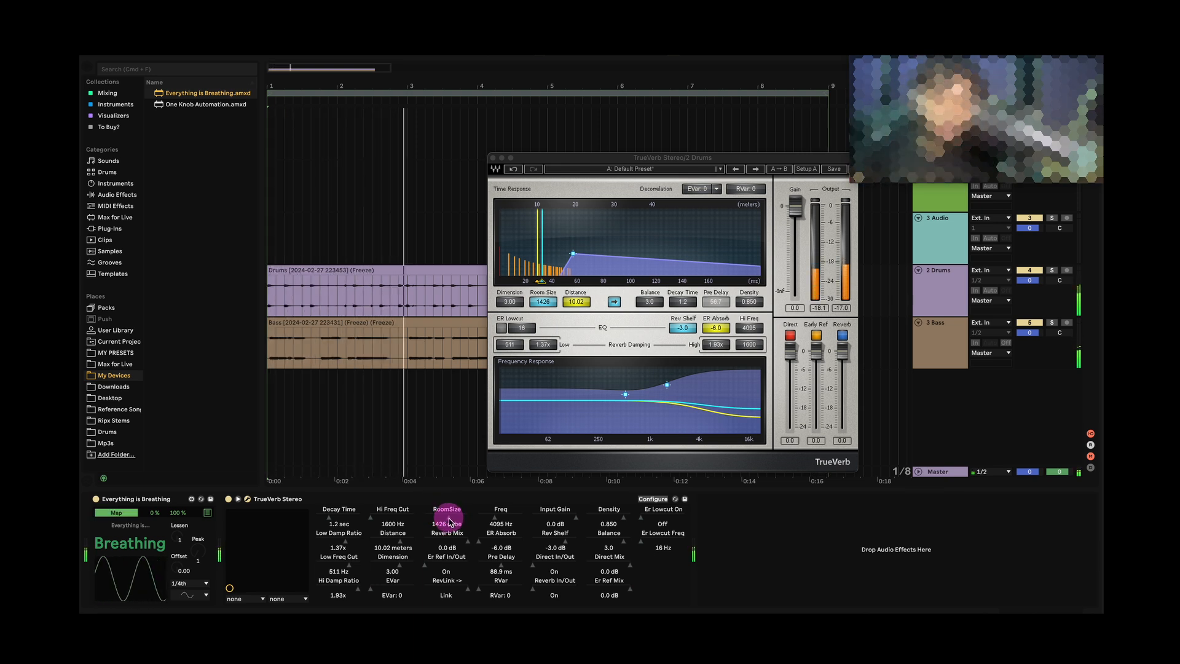
left_click(456, 523)
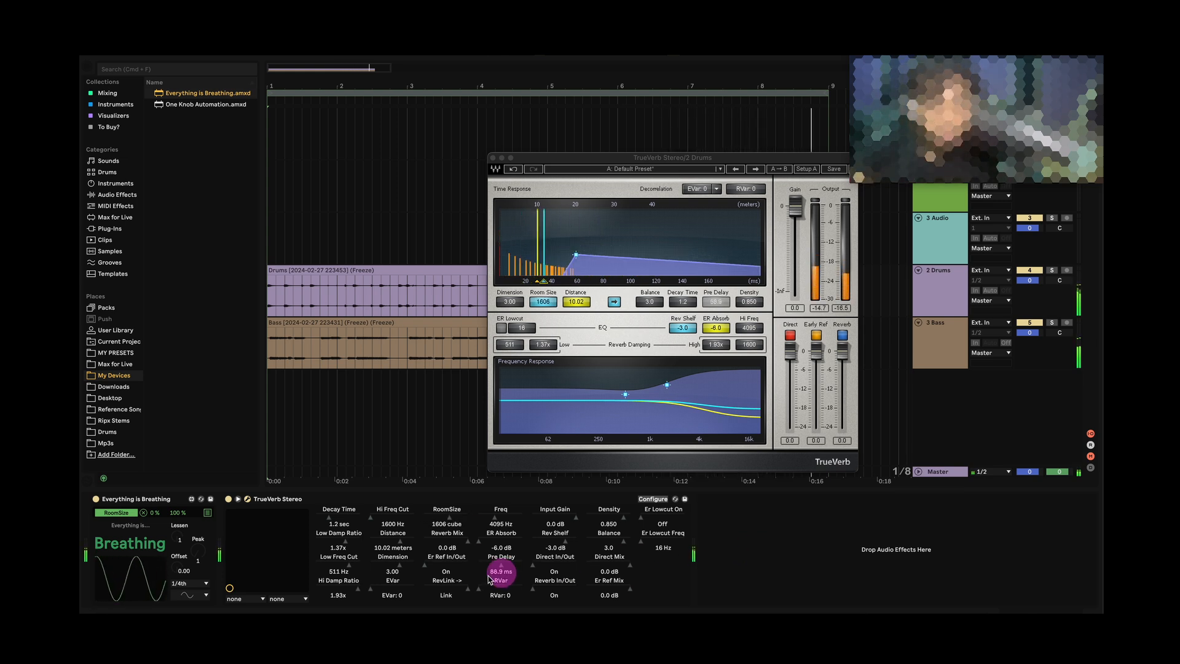
Set the Everything is Breathing modulation rate to 1/2 and its Offset to 0.40.
left_click(195, 586)
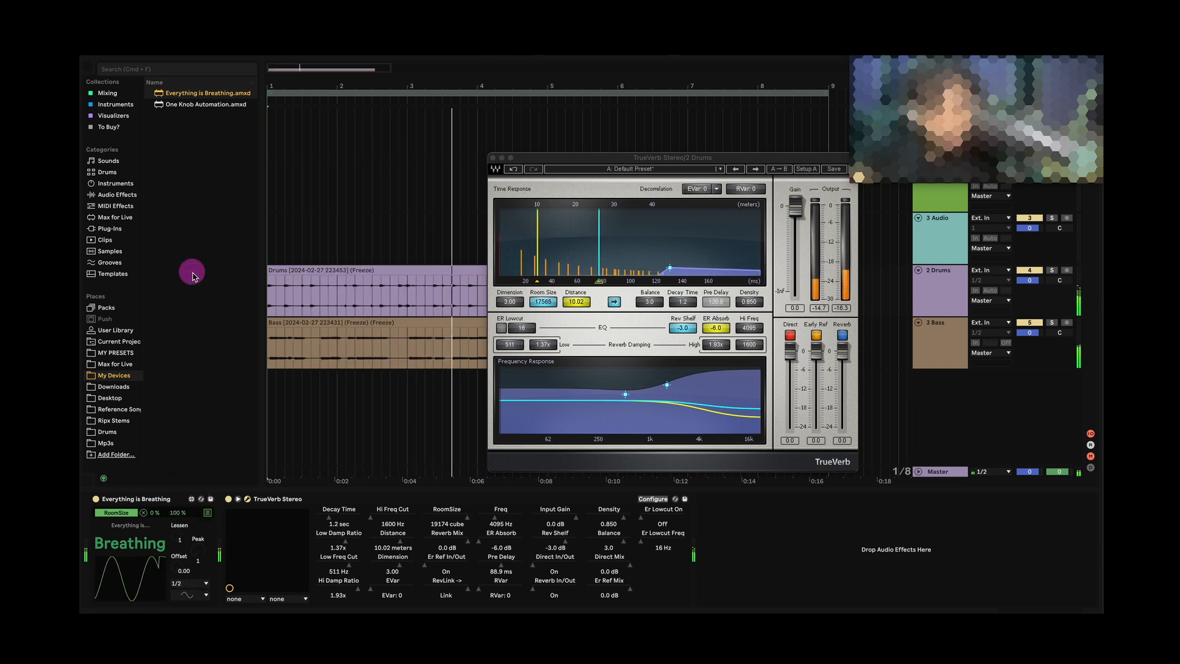
left_click(194, 277)
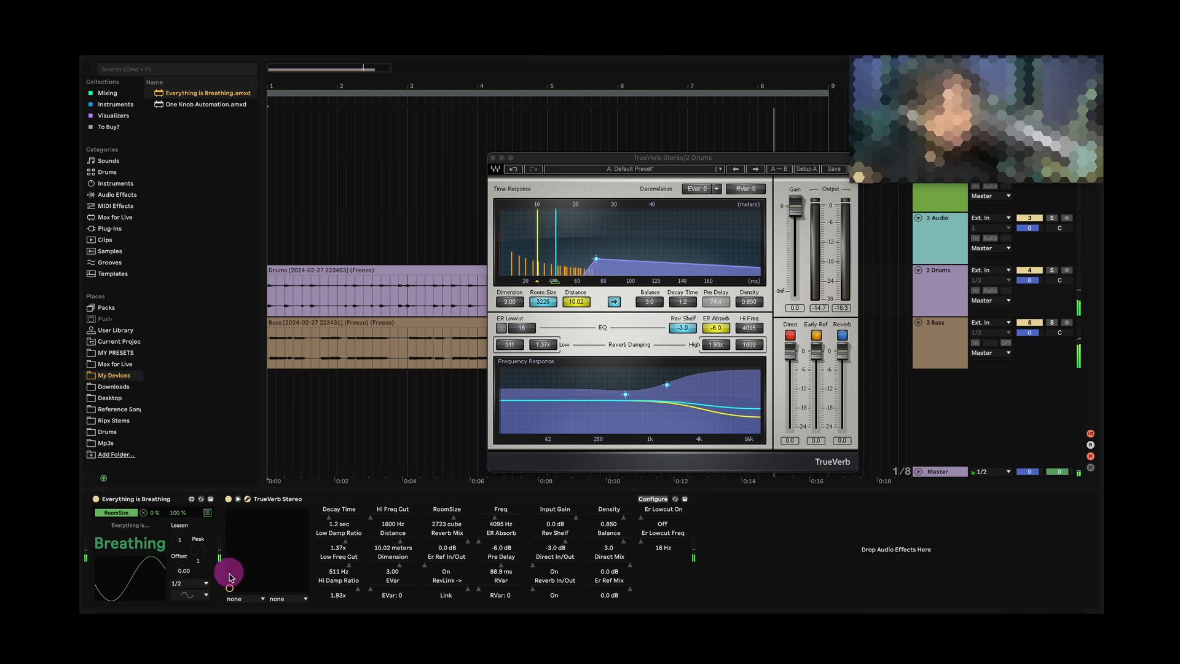
left_click_drag(177, 556, 178, 525)
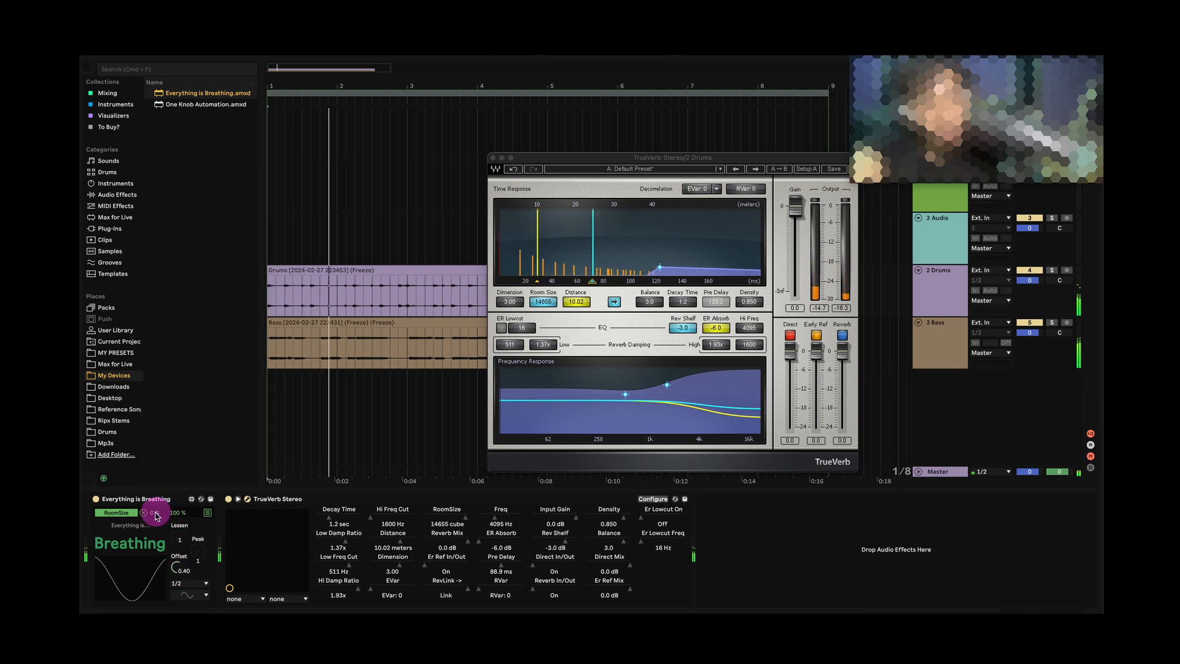
Set the RoomSize mapping range to 56 % minimum and 76 % maximum, with the Breathing Offset at 0.50.
left_click_drag(155, 513, 162, 480)
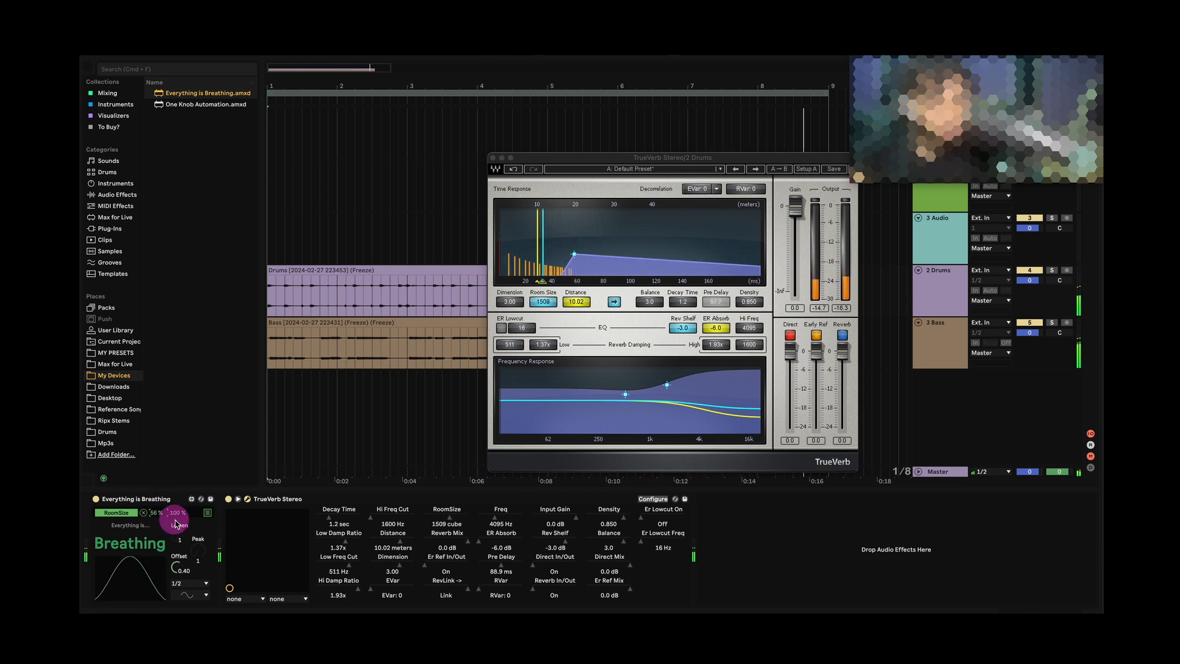
left_click_drag(182, 516, 175, 538)
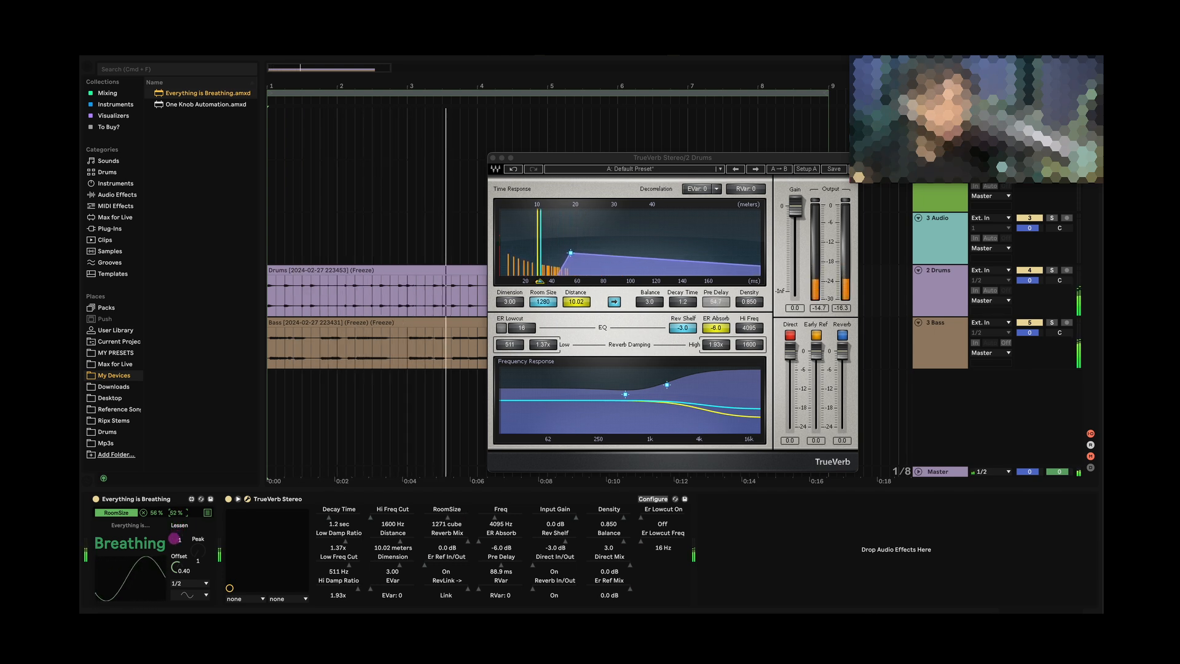
left_click_drag(175, 538, 174, 535)
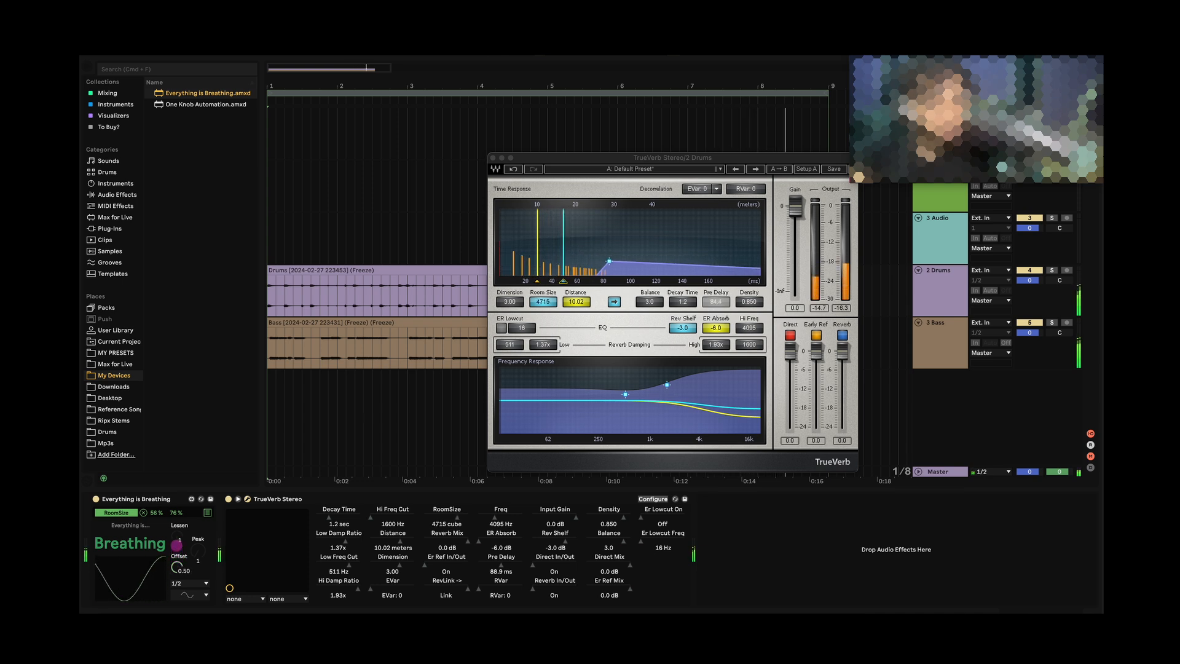
key("space")
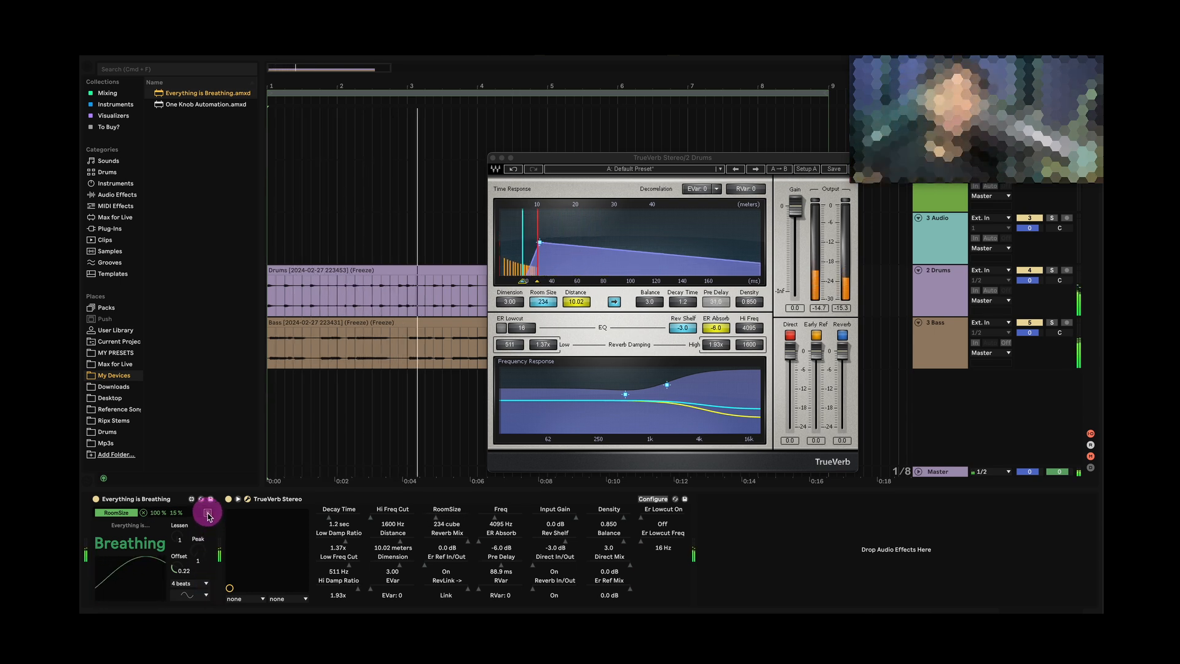
Expand the Breathing device's mapping list and map its second and third slots to TrueVerb's Er Ref Mix and Reverb Mix.
left_click(208, 514)
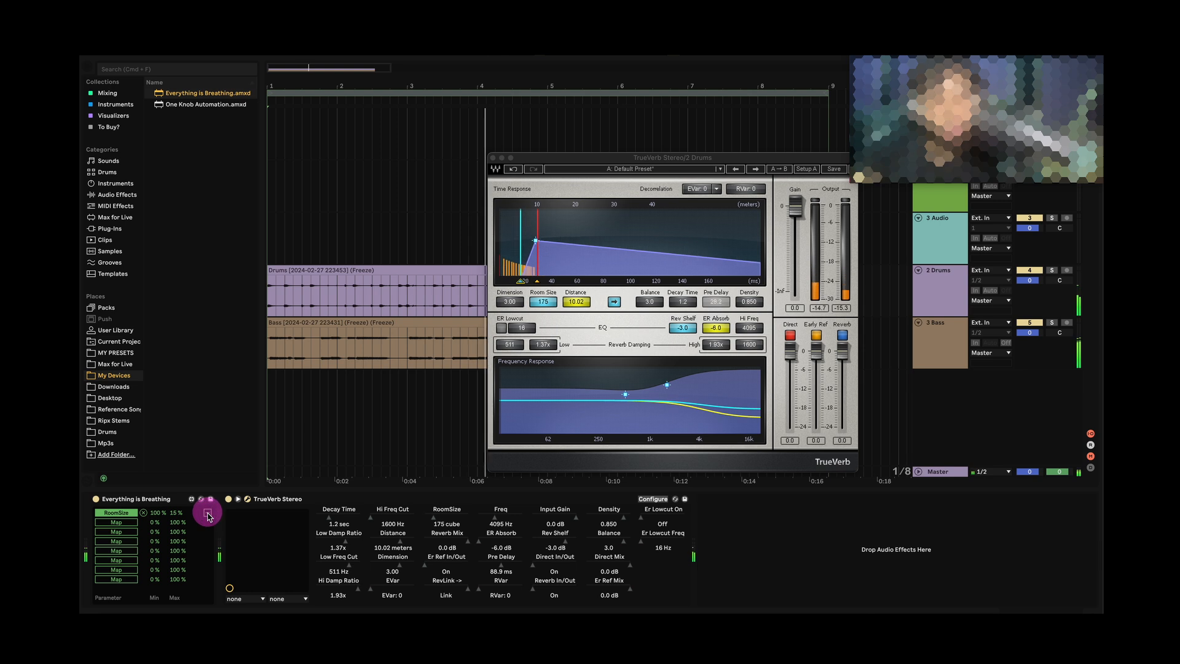
left_click(126, 523)
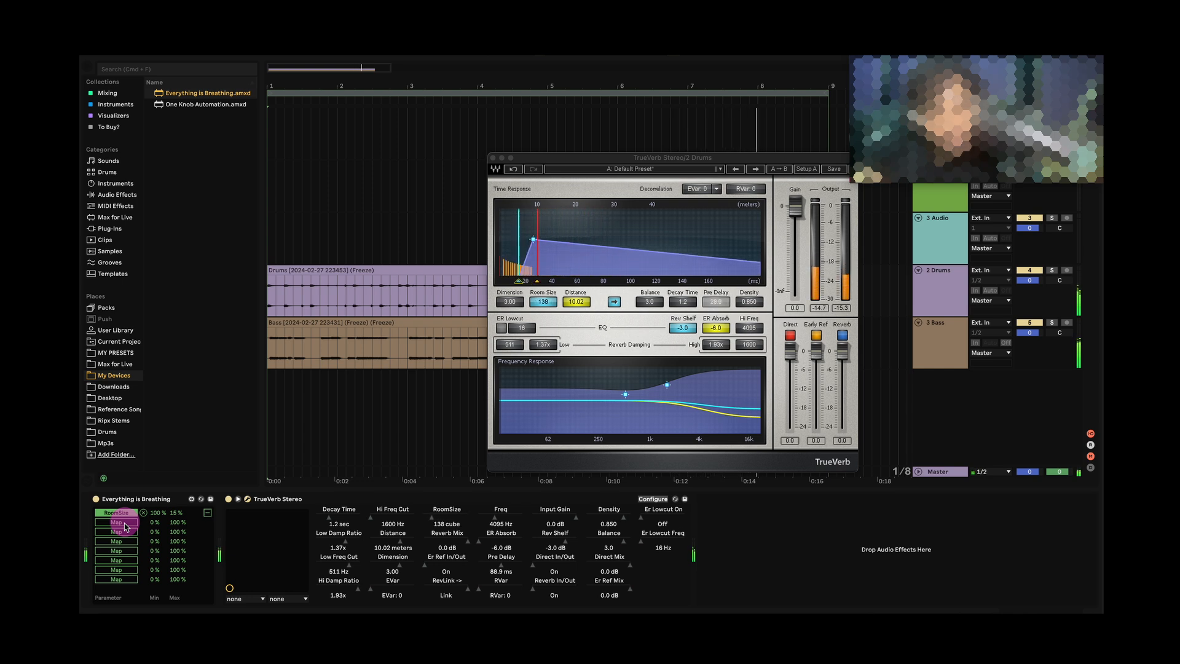
left_click(630, 592)
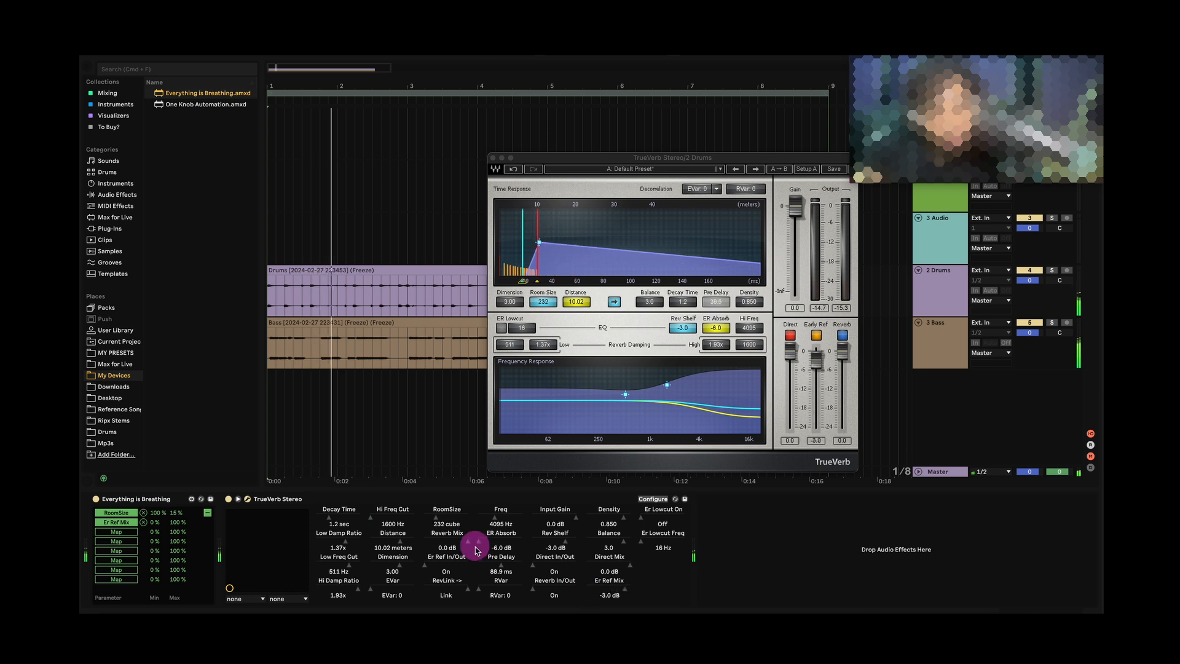
left_click(292, 556)
mouse_move(292, 557)
left_mouse_down()
mouse_move(390, 567)
mouse_move(468, 548)
left_mouse_up()
left_click(466, 546)
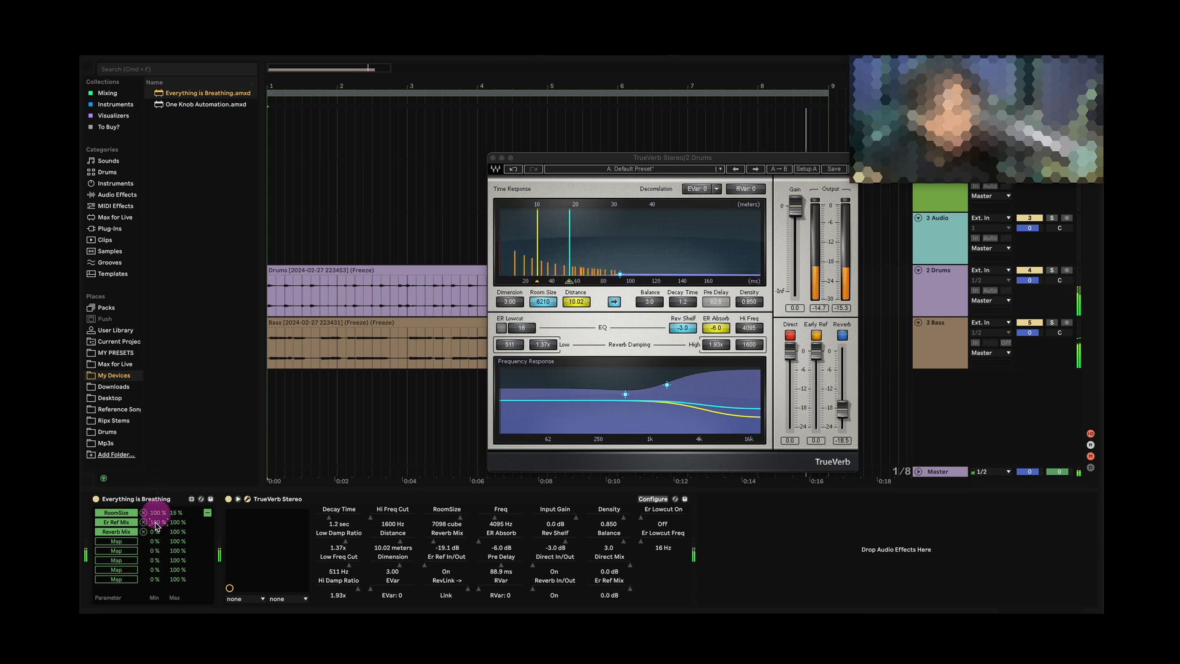
Lower the Er Ref Mix mapping's maximum to about 34 % and raise the Reverb Mix mapping's minimum.
mouse_move(184, 524)
left_mouse_down()
mouse_move(174, 515)
mouse_move(178, 544)
left_mouse_up()
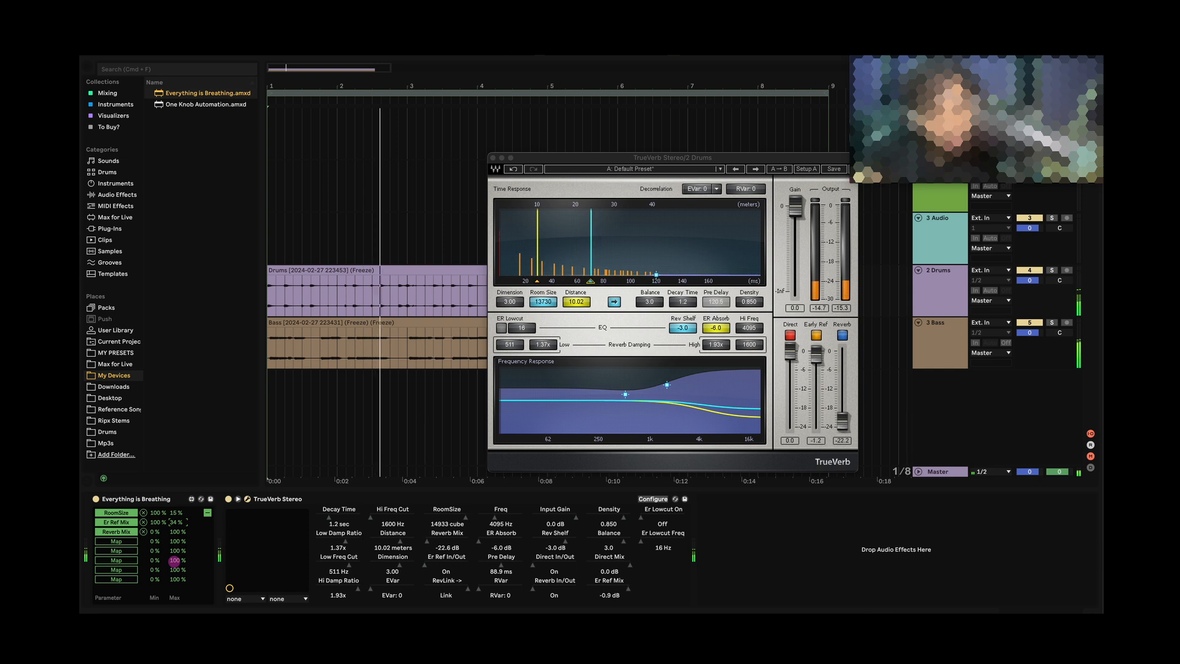
left_click_drag(157, 533, 161, 456)
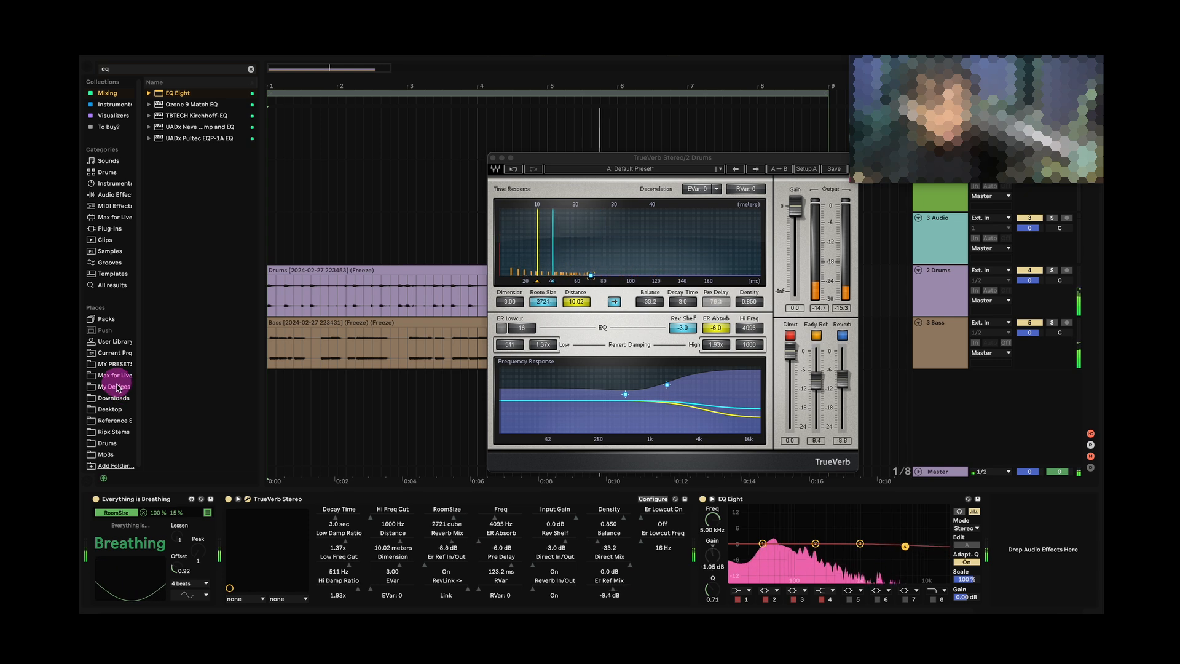
Add a second Everything is Breathing from My Devices between the first one and TrueVerb on the Drums track.
left_click(117, 388)
left_click(251, 70)
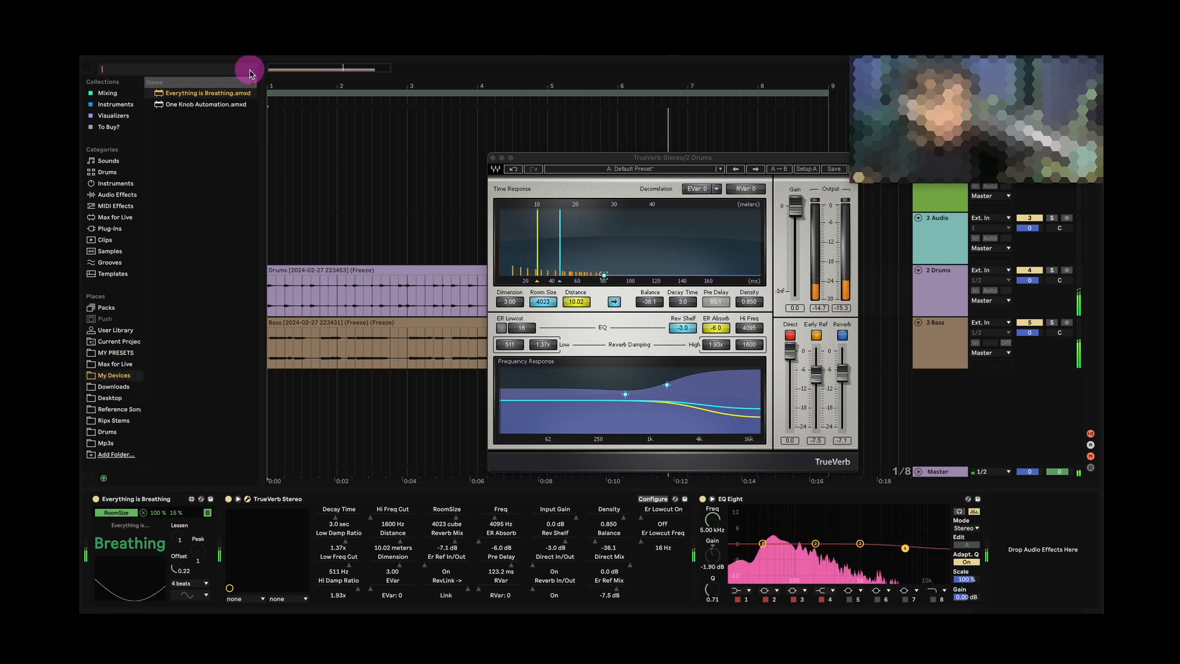
left_click(206, 95)
left_click_drag(203, 97, 215, 251)
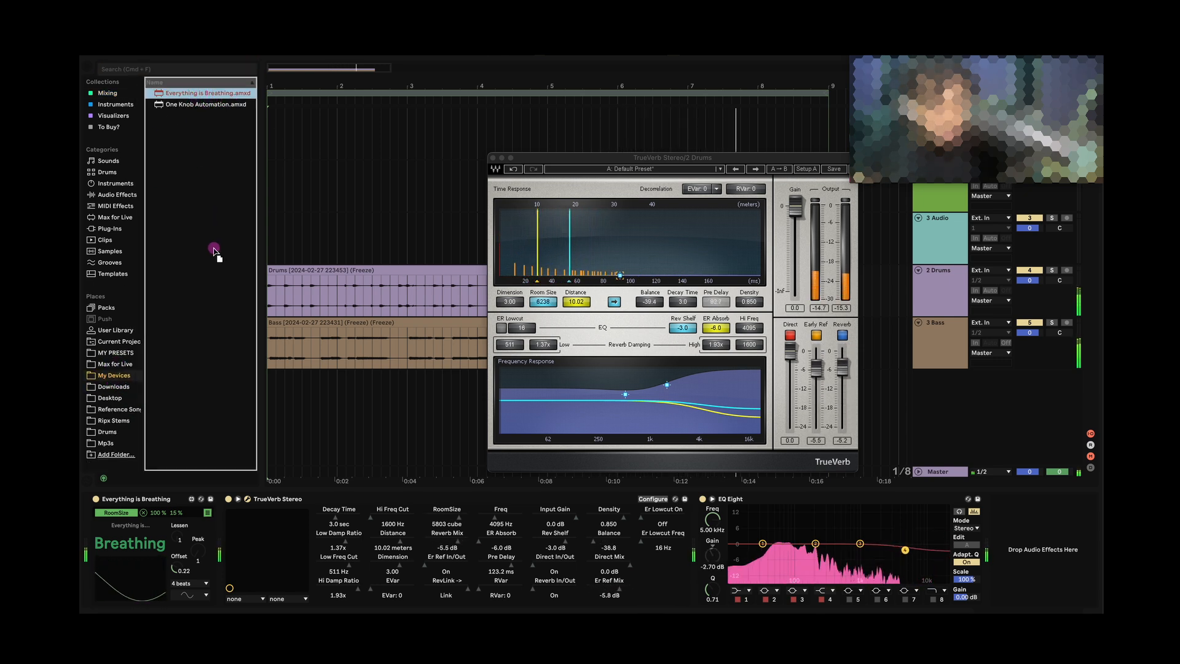
left_click_drag(235, 432, 228, 511)
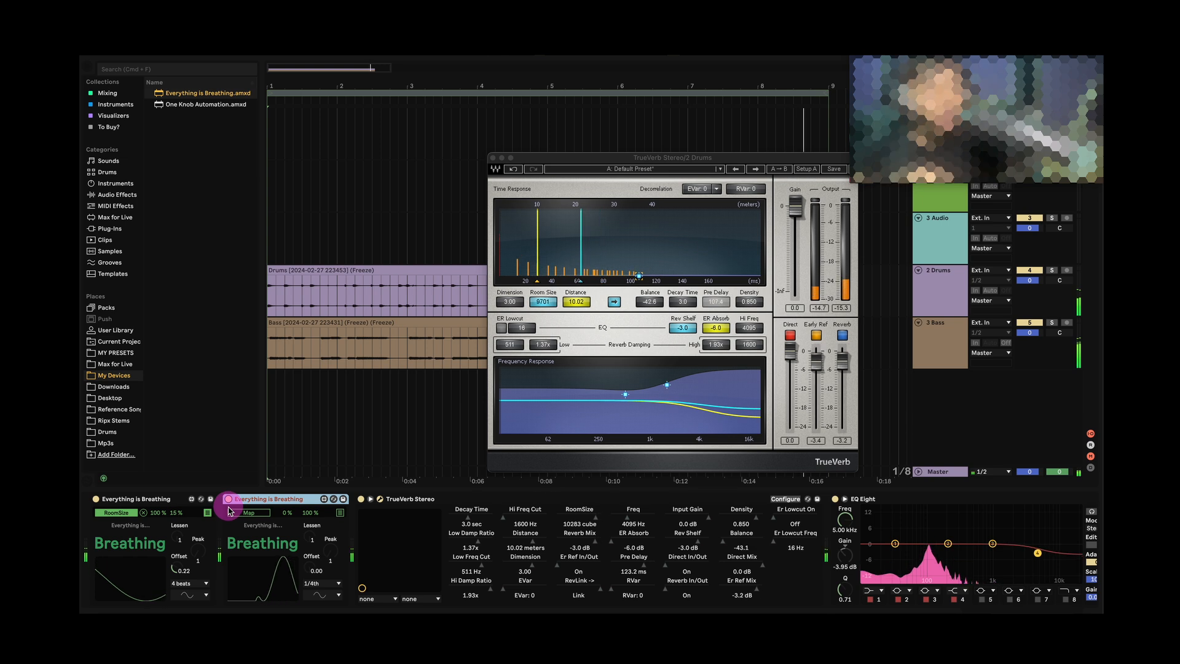
key("space")
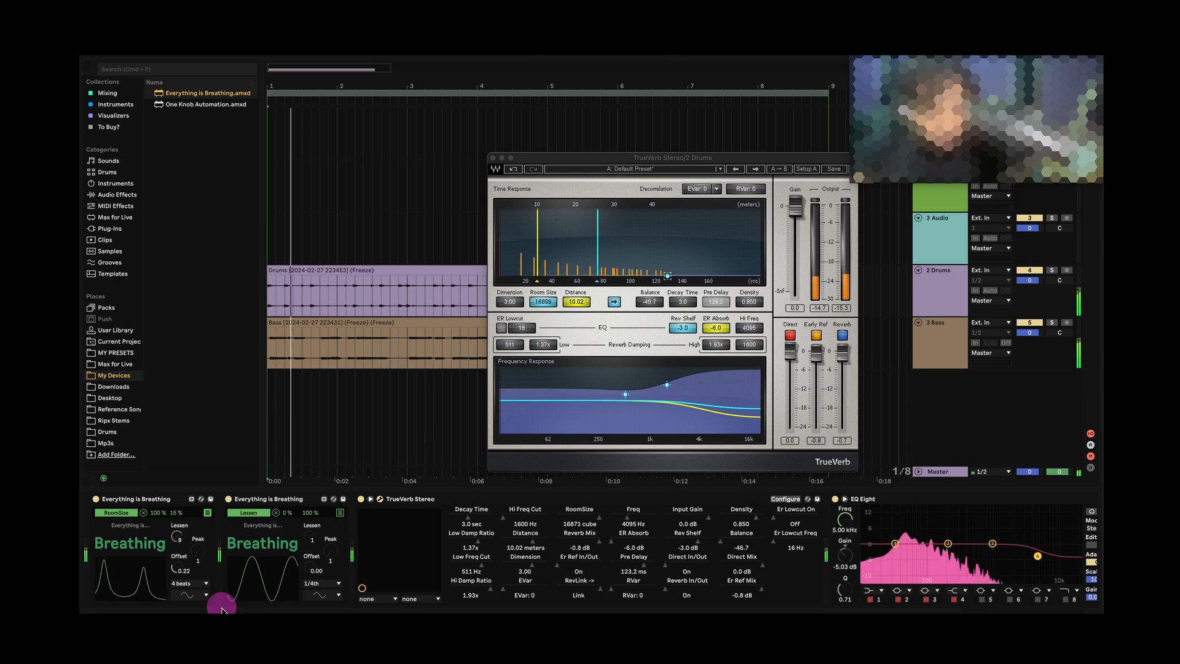
Search the Mixing collection for "delay" and add H-Delay Stereo after Everything is Breathing on the Drums track.
left_click(544, 345)
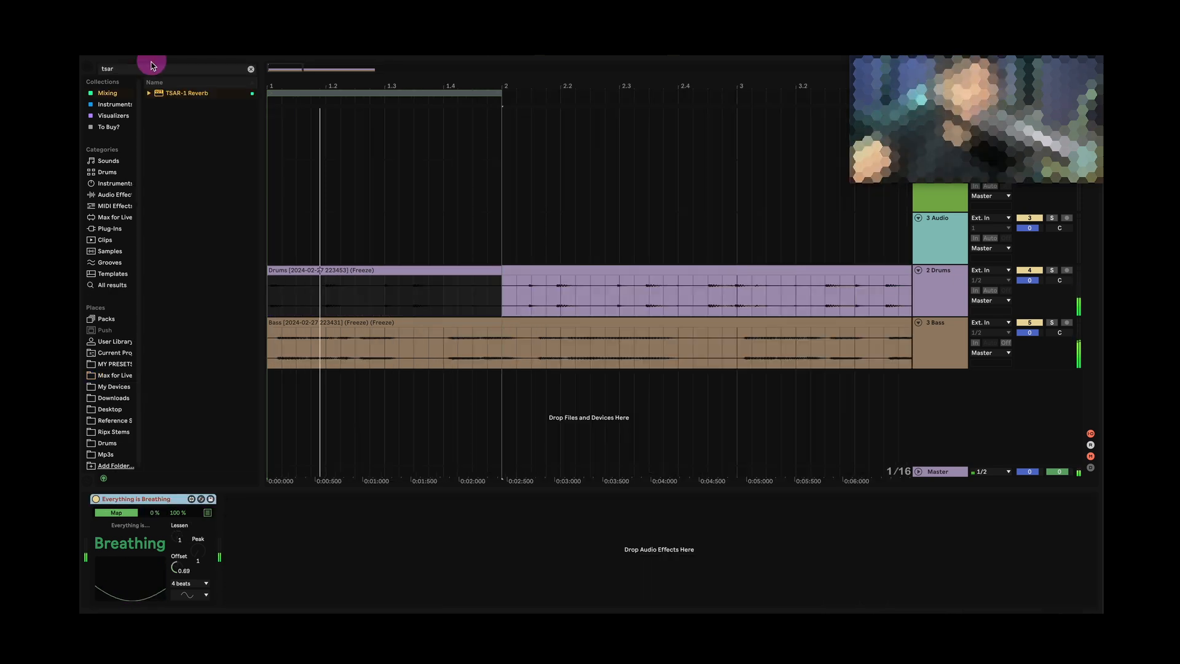
key("BackSpace")
key("BackSpace")
key("BackSpace")
key("BackSpace")
type("del")
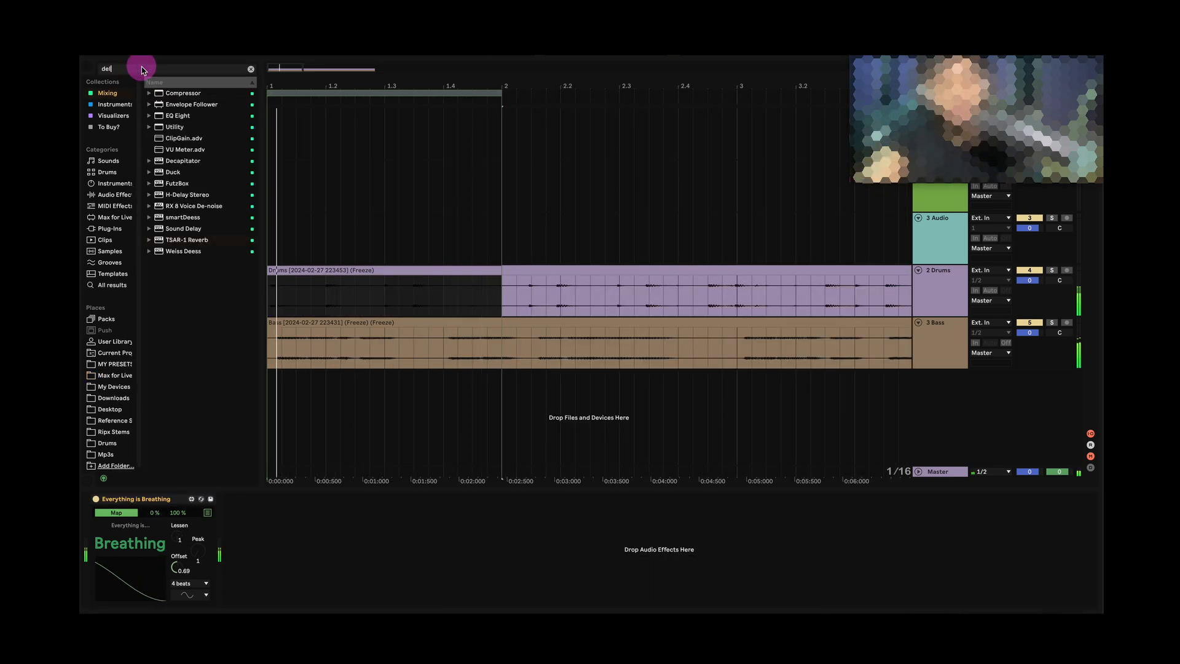
type("ay")
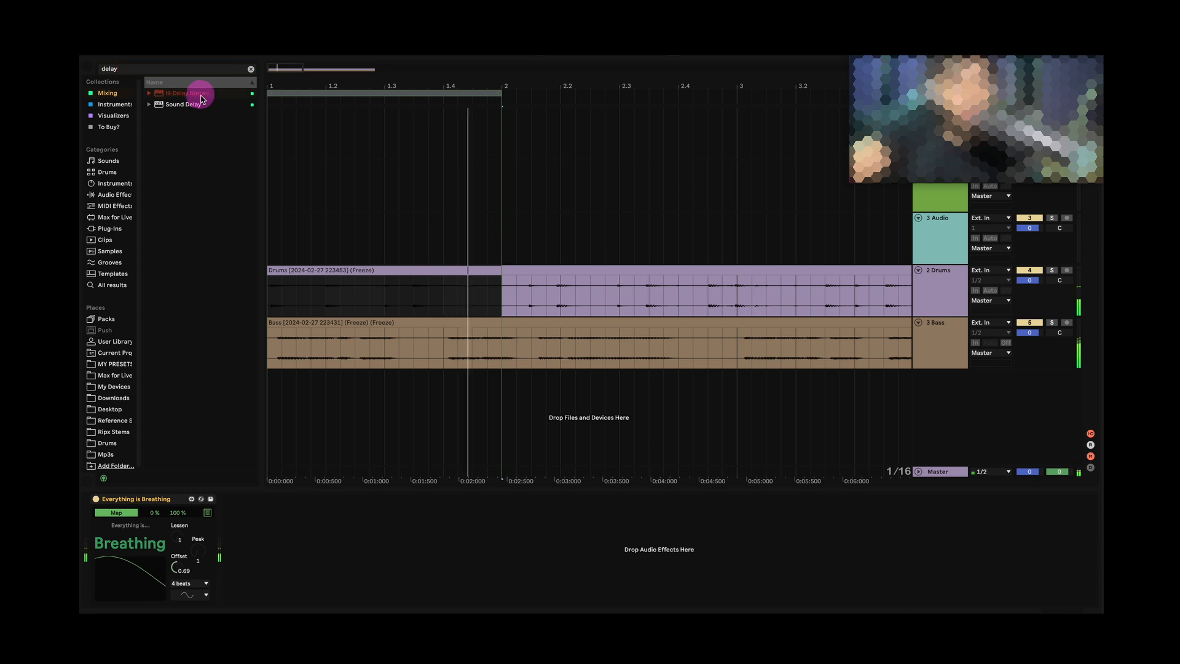
left_click_drag(201, 98, 279, 528)
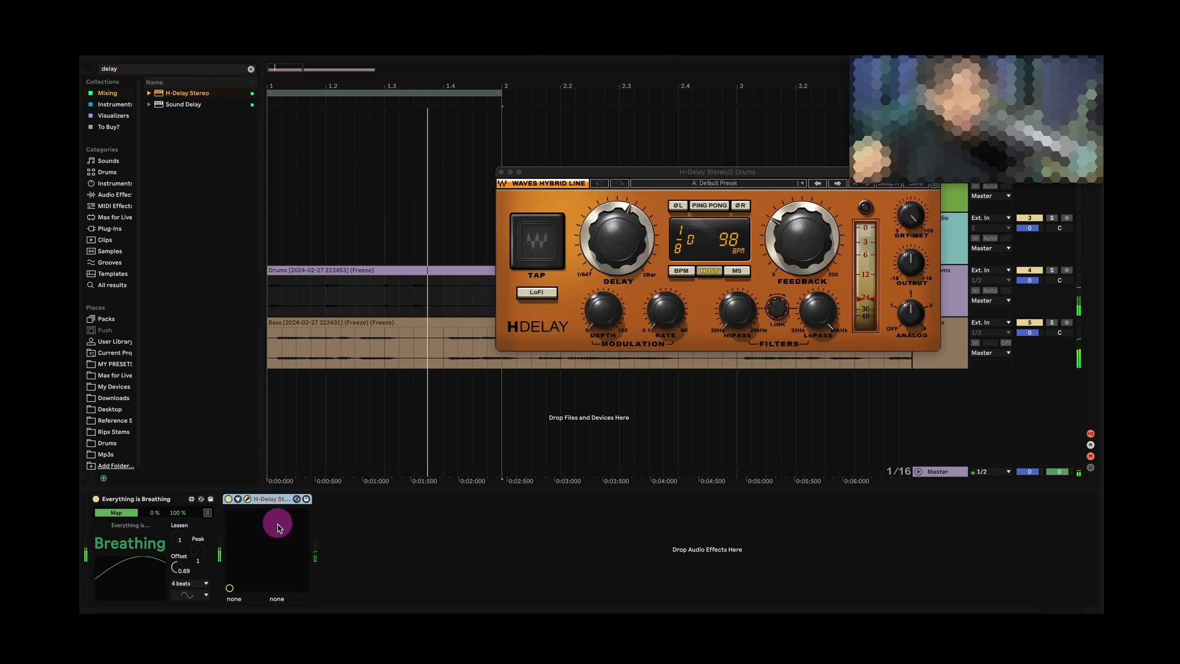
left_click(238, 498)
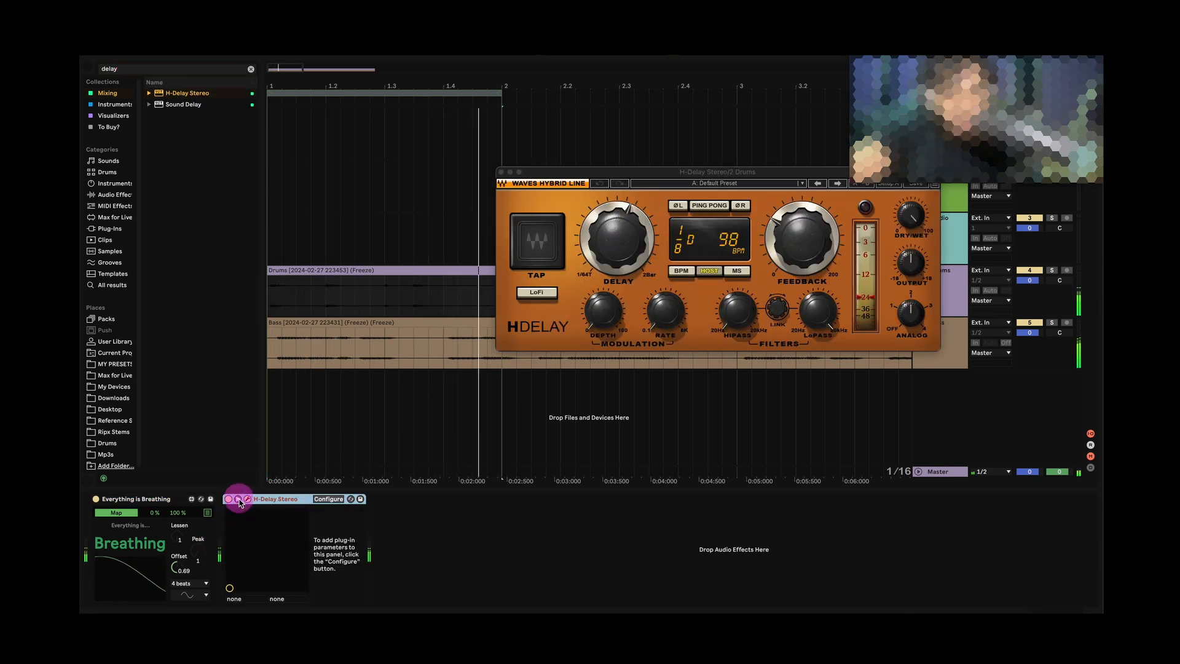
left_click(335, 501)
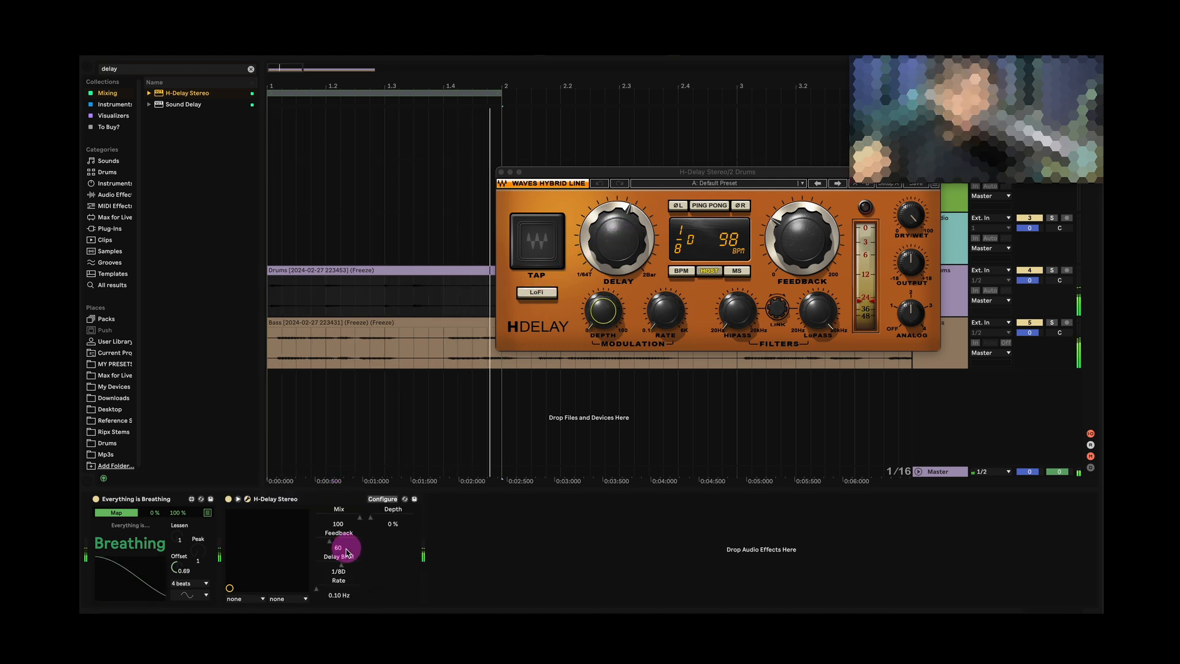
Expand the Breathing device's mapping list and map its first slot to H-Delay's Mix.
left_click(209, 514)
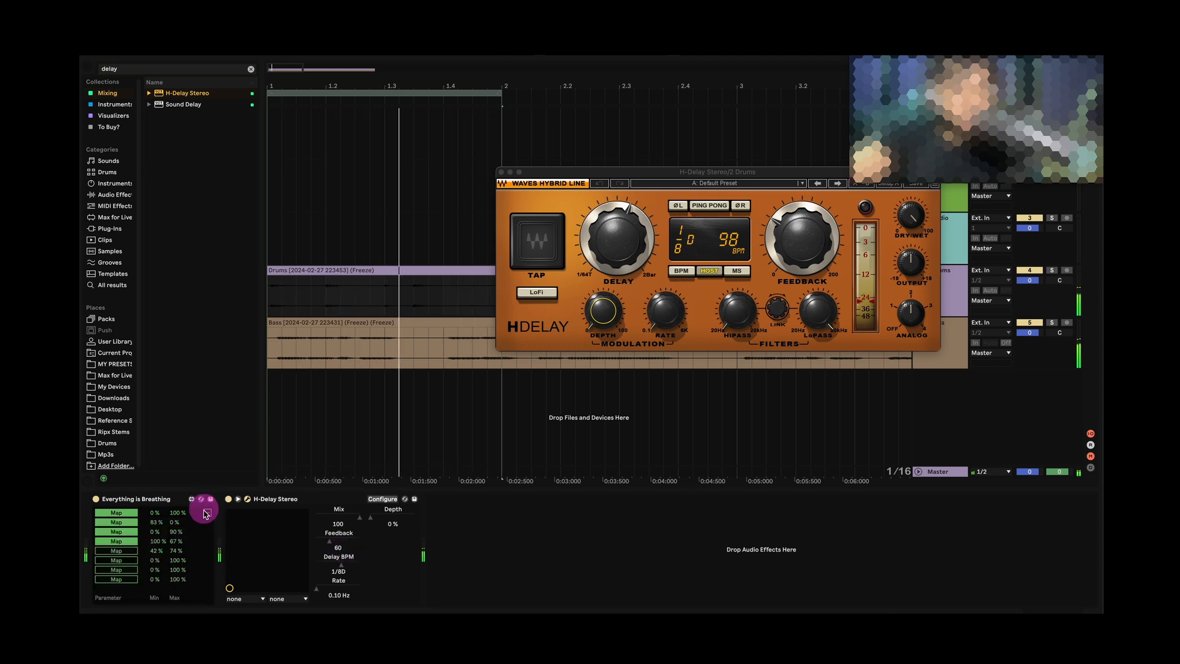
left_click(130, 515)
left_click(345, 524)
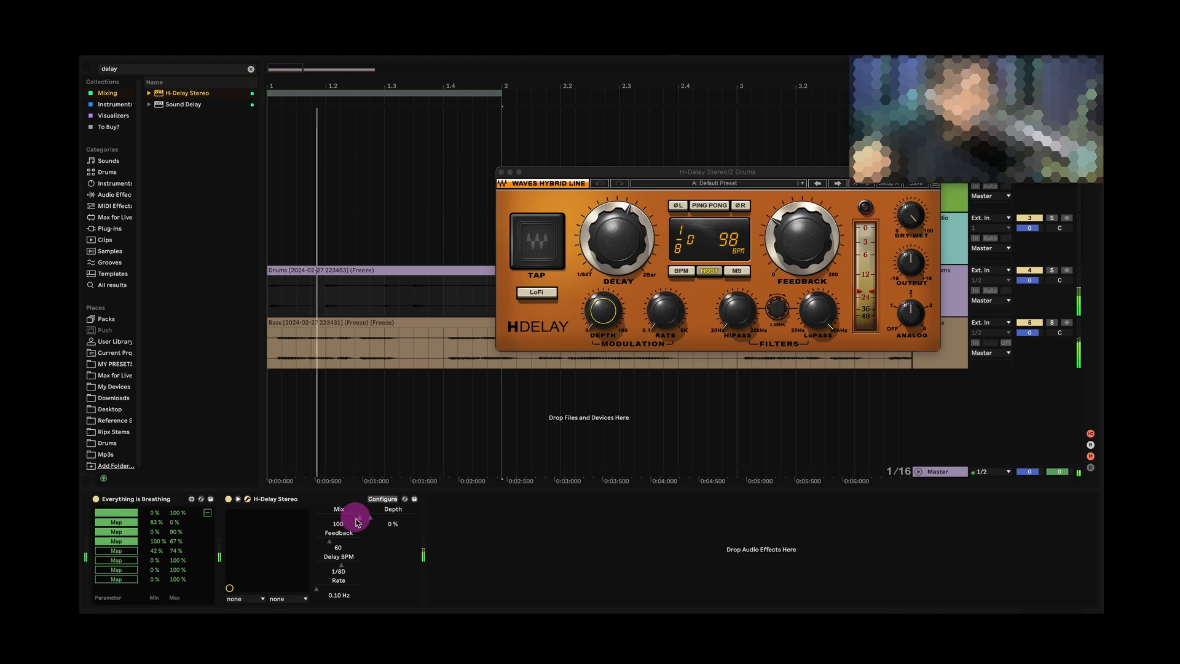
left_click(359, 521)
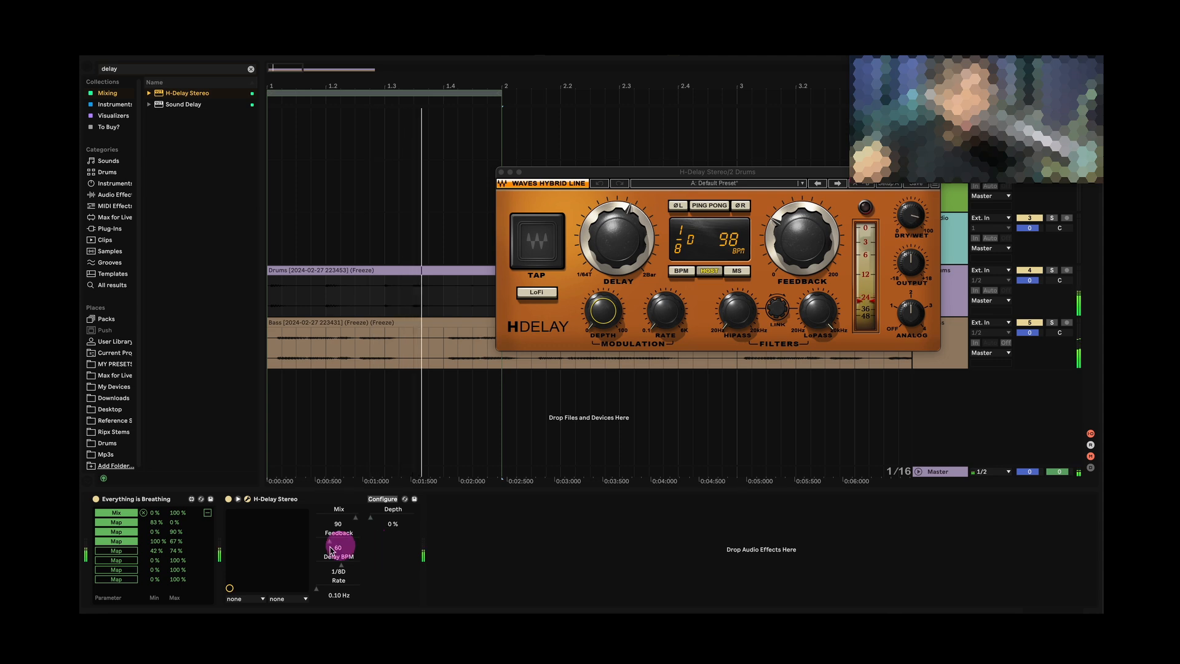
Map the Breathing device's second slot to H-Delay's Feedback and its third slot to H-Delay's Delay BPM.
left_click(127, 523)
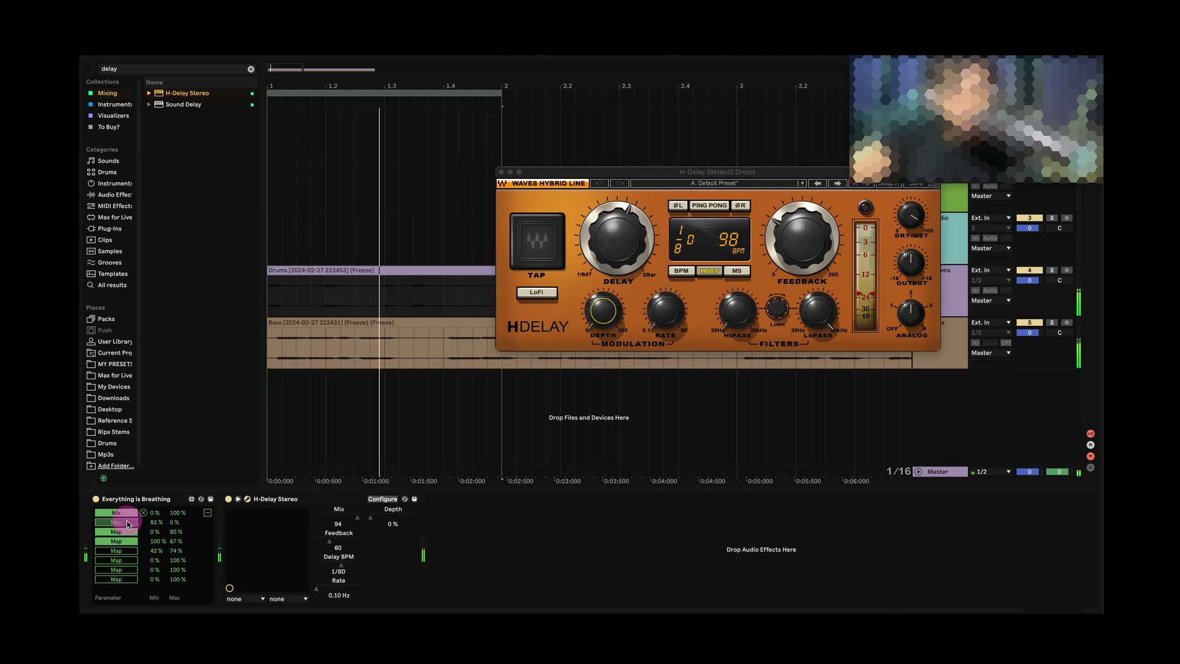
left_click(340, 550)
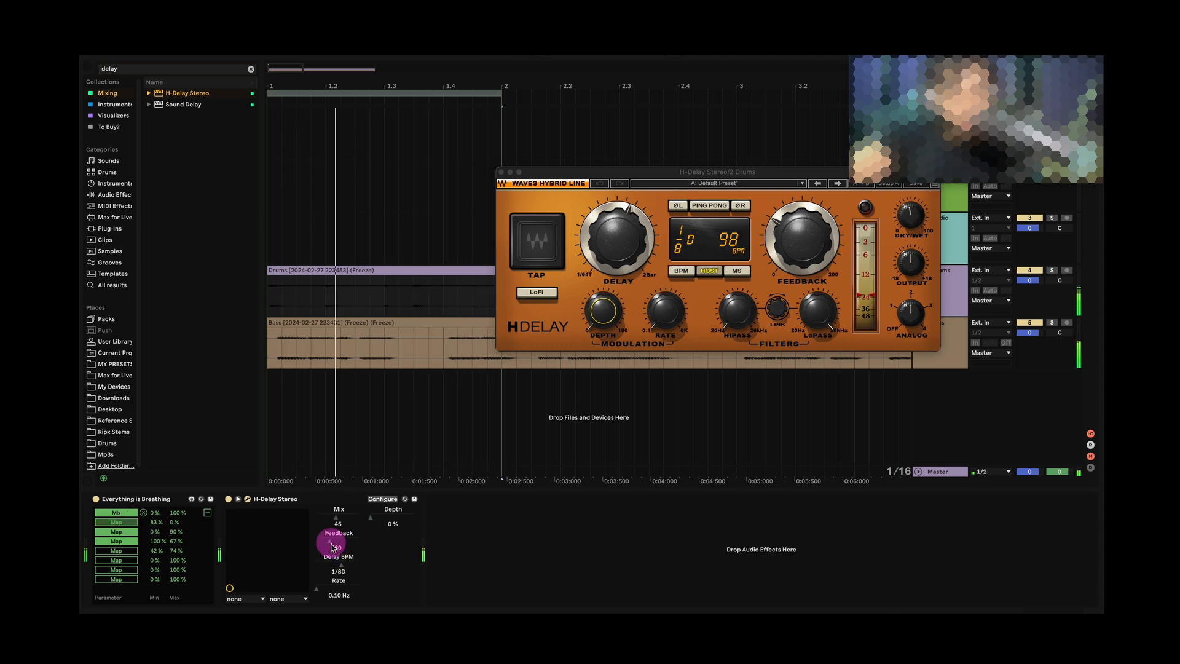
left_click(387, 570)
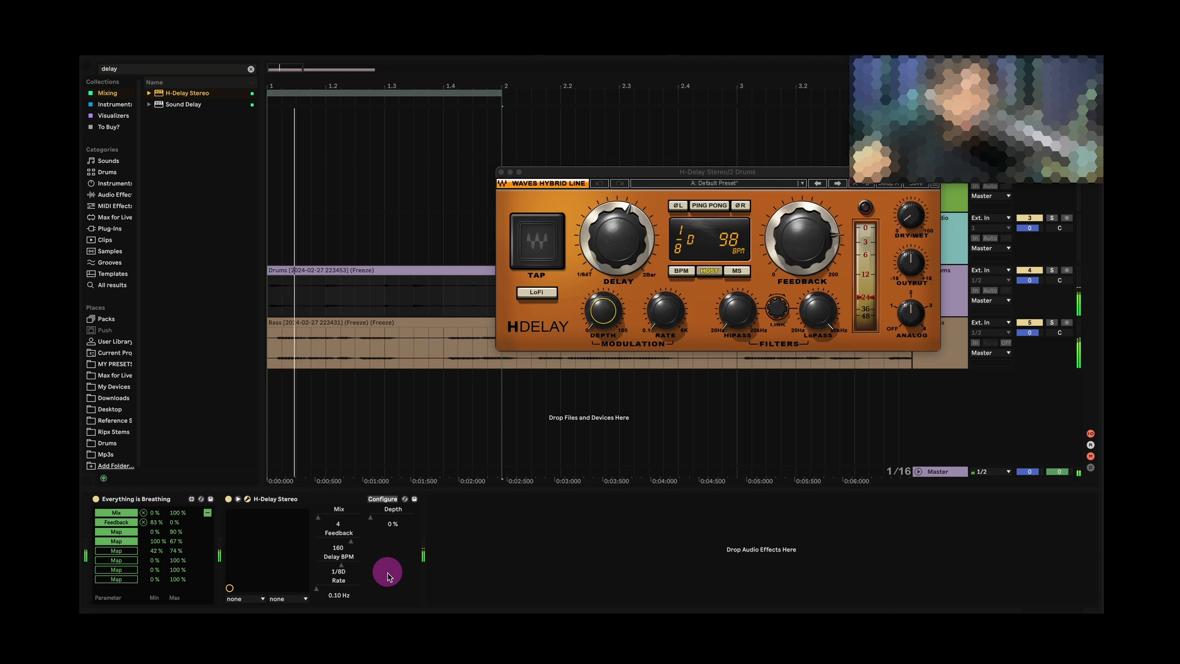
left_click(127, 532)
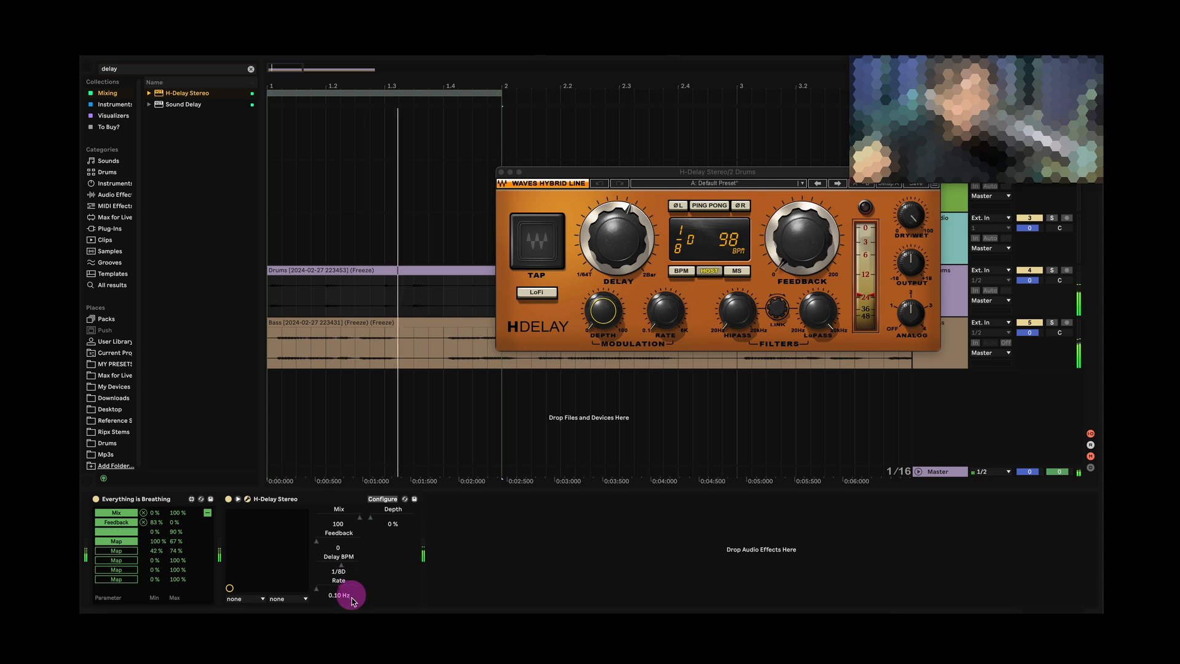
left_click(342, 571)
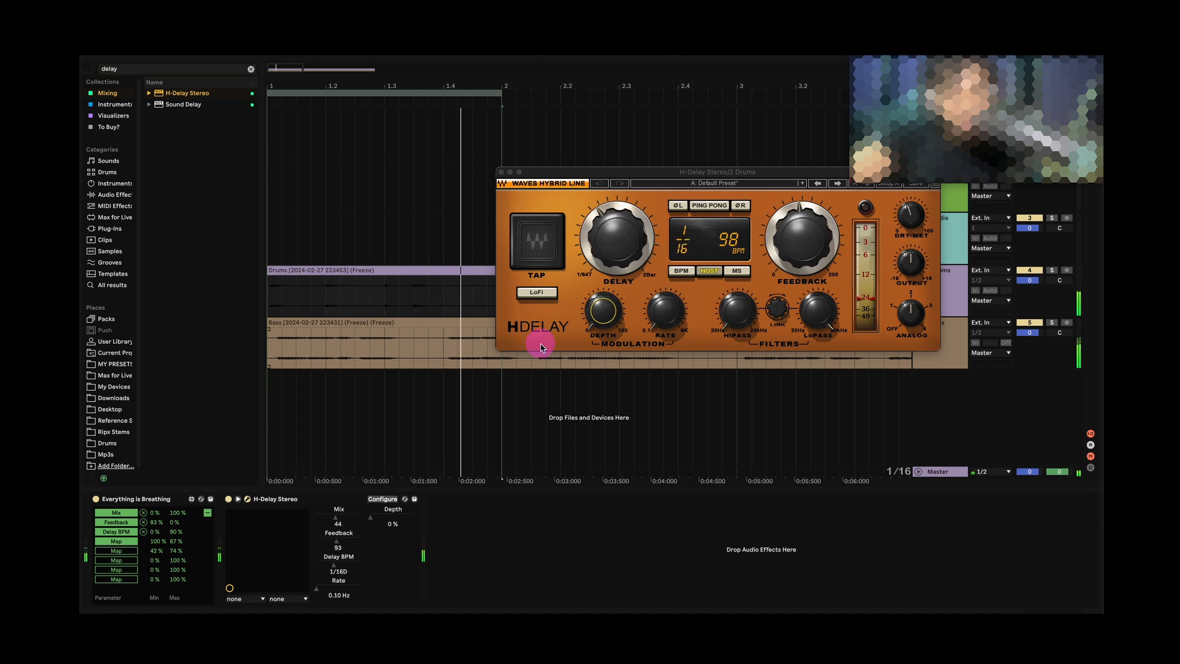
Raise the HiPass filter and lower the LoPass filter in the H-Delay plug-in.
mouse_move(741, 317)
left_click_drag(739, 314, 746, 149)
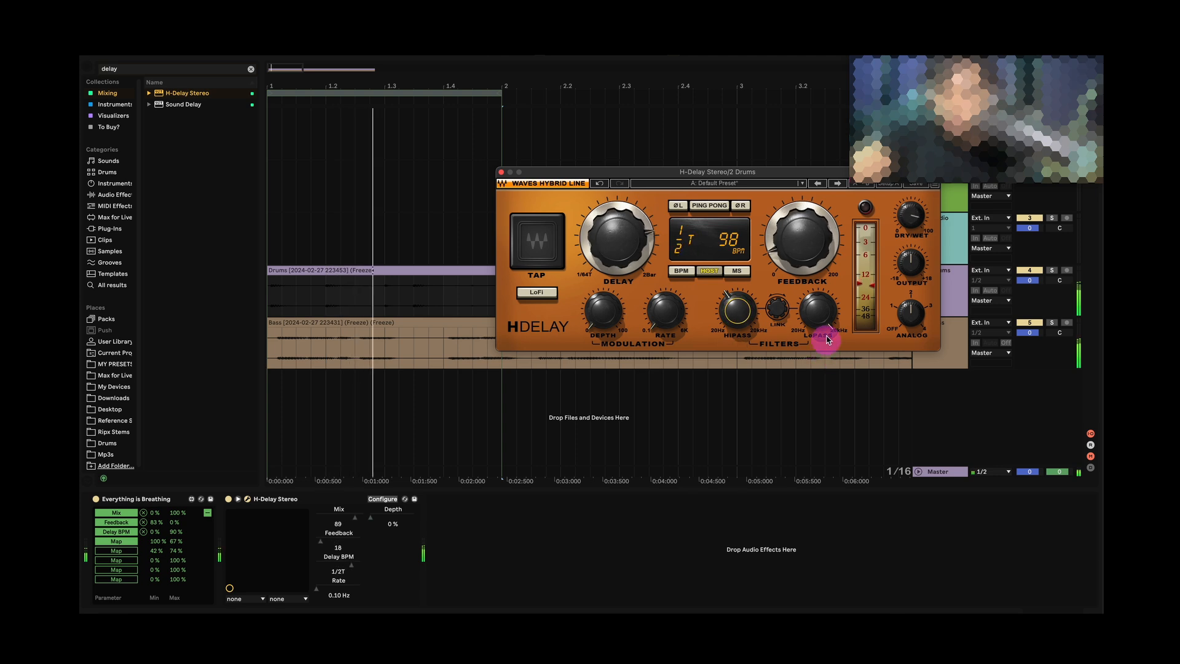
left_click_drag(820, 311, 825, 445)
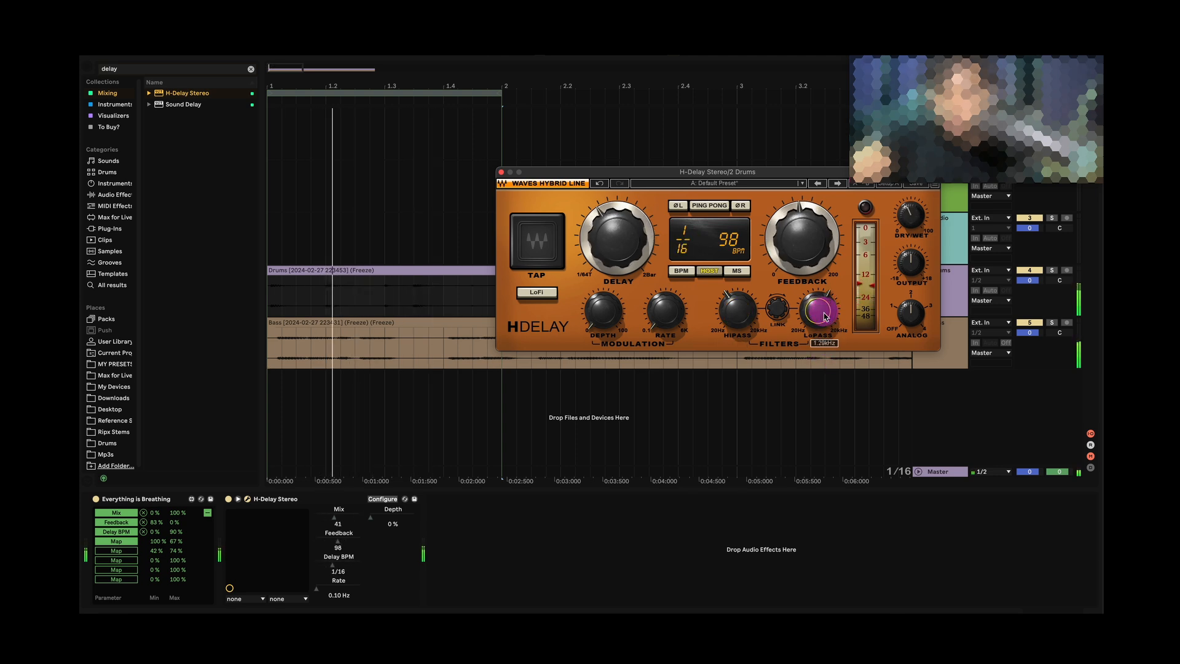
Search the Mixing collection for "util" and add Utility to the Bass track.
left_click(165, 69)
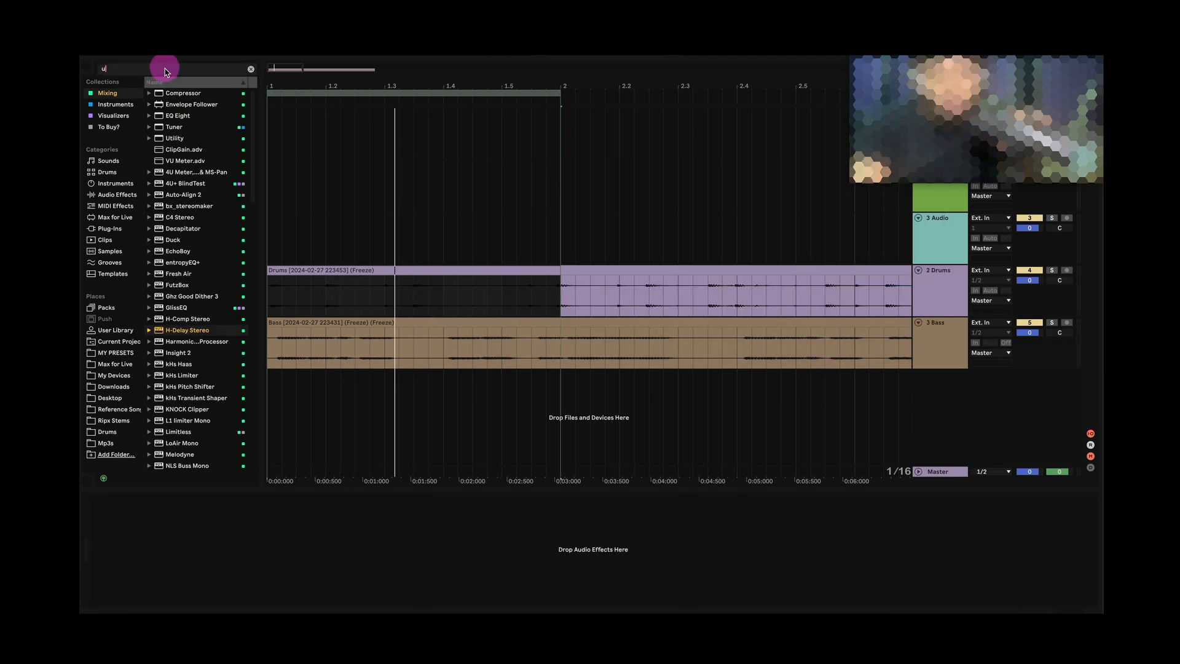
type("util")
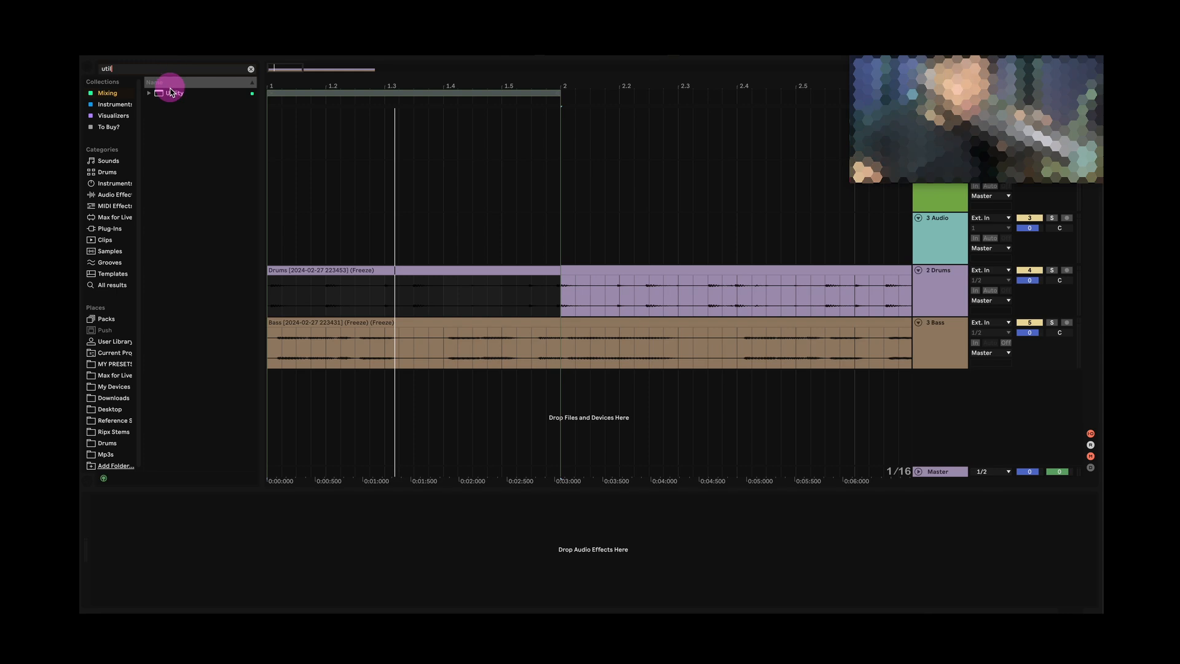
double_click(171, 92)
Map the fifth slot of the Drums track's Breathing device to the Gain of the Utility on the Bass track.
left_click(955, 288)
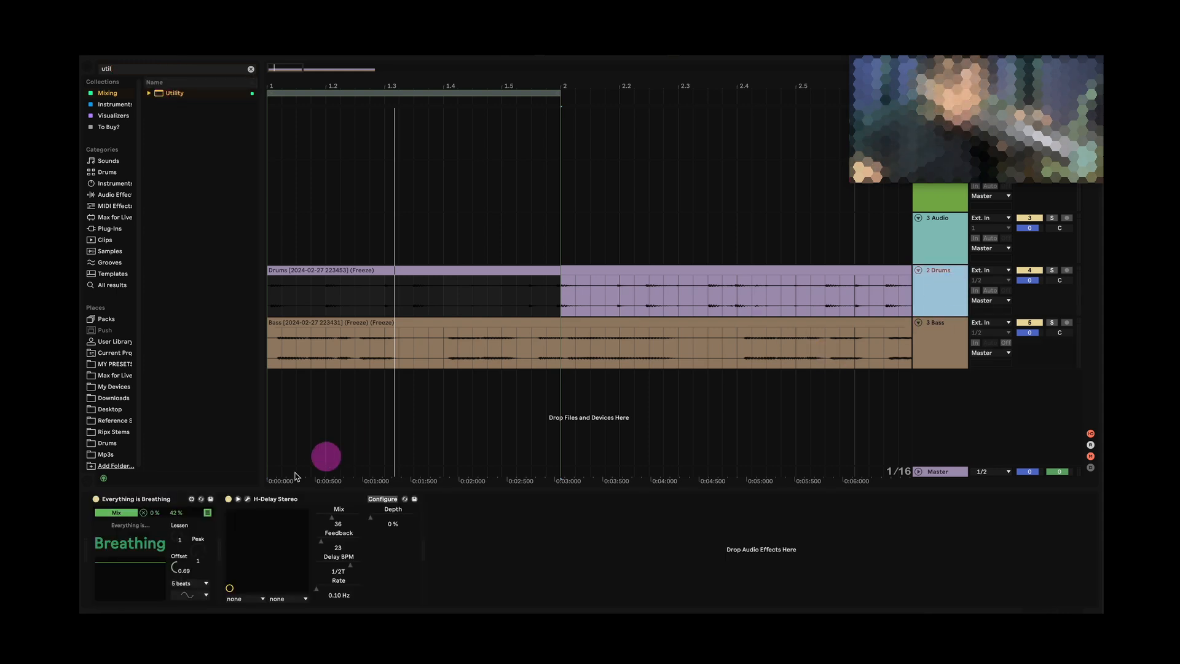
left_click(207, 513)
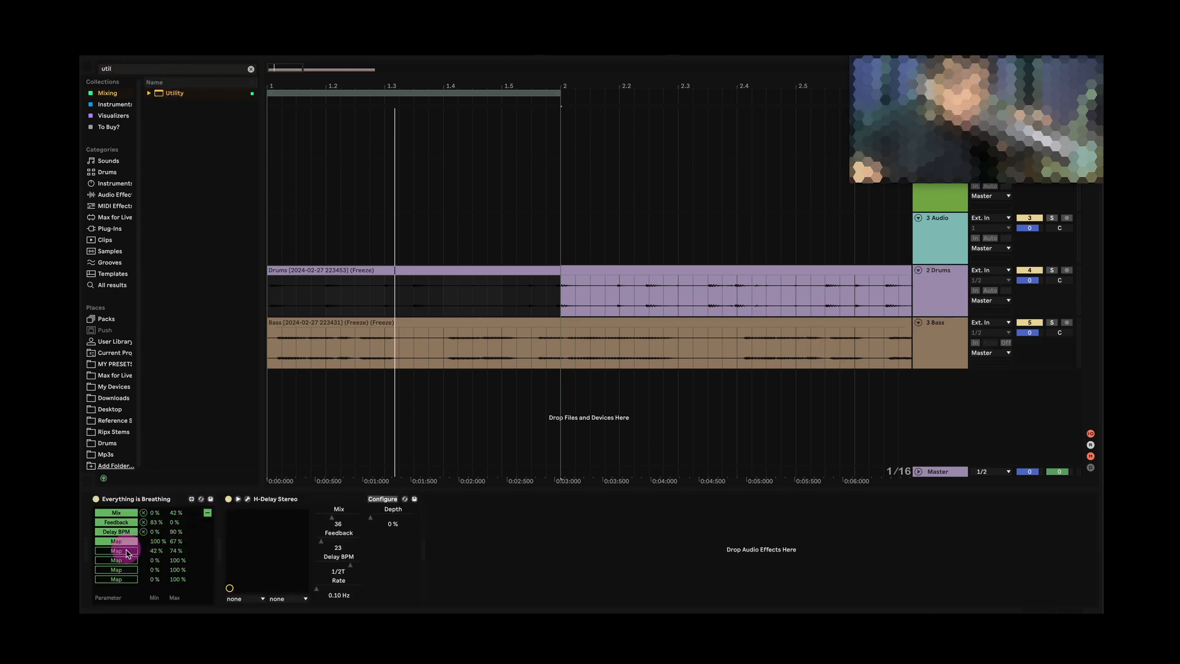
left_click(925, 334)
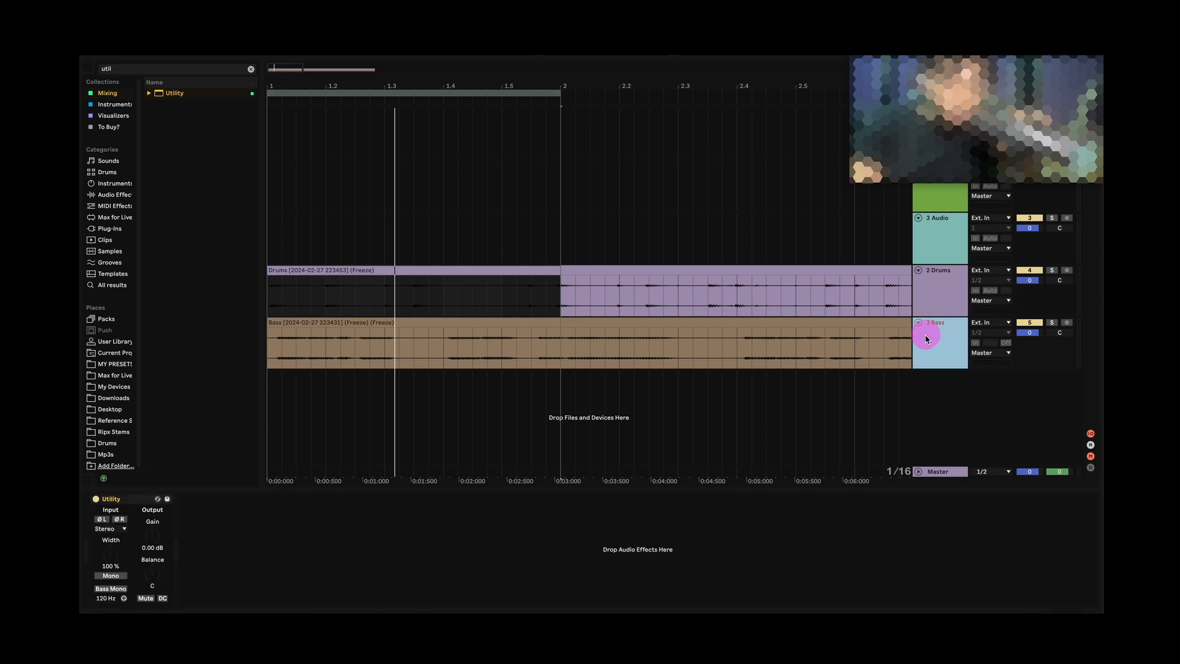
left_click(155, 535)
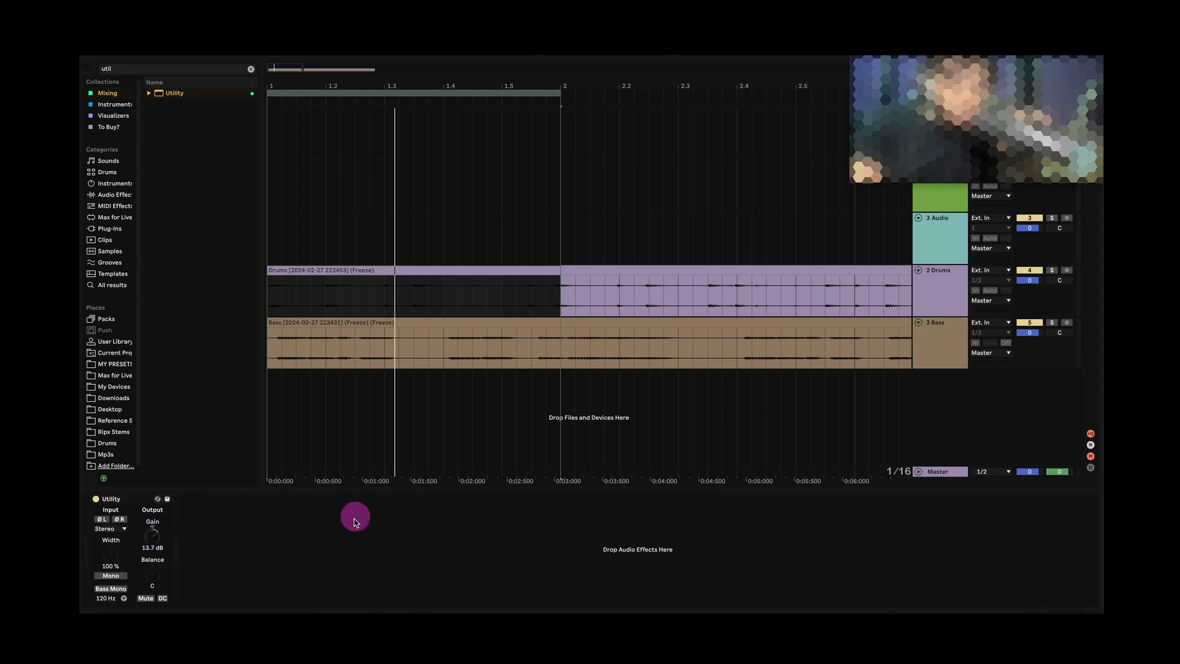
Set the Gain mapping's range in the Drums track's Breathing device to 0 % minimum and 68 % maximum.
left_click(935, 282)
left_click(180, 553)
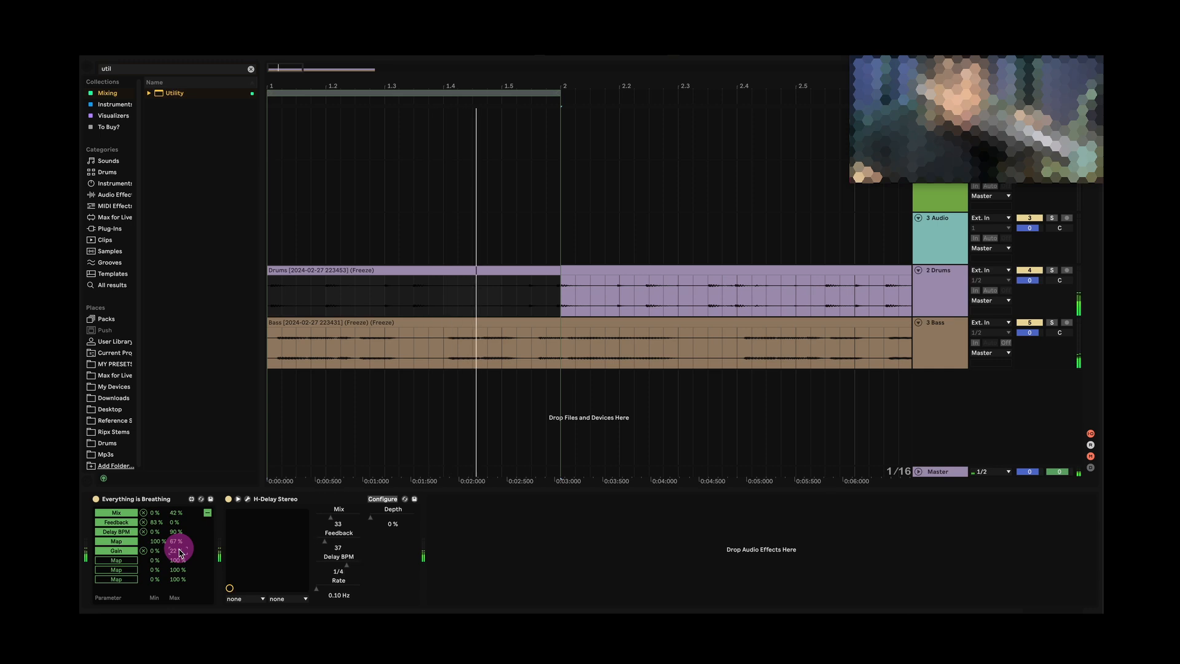
left_click_drag(180, 554, 179, 522)
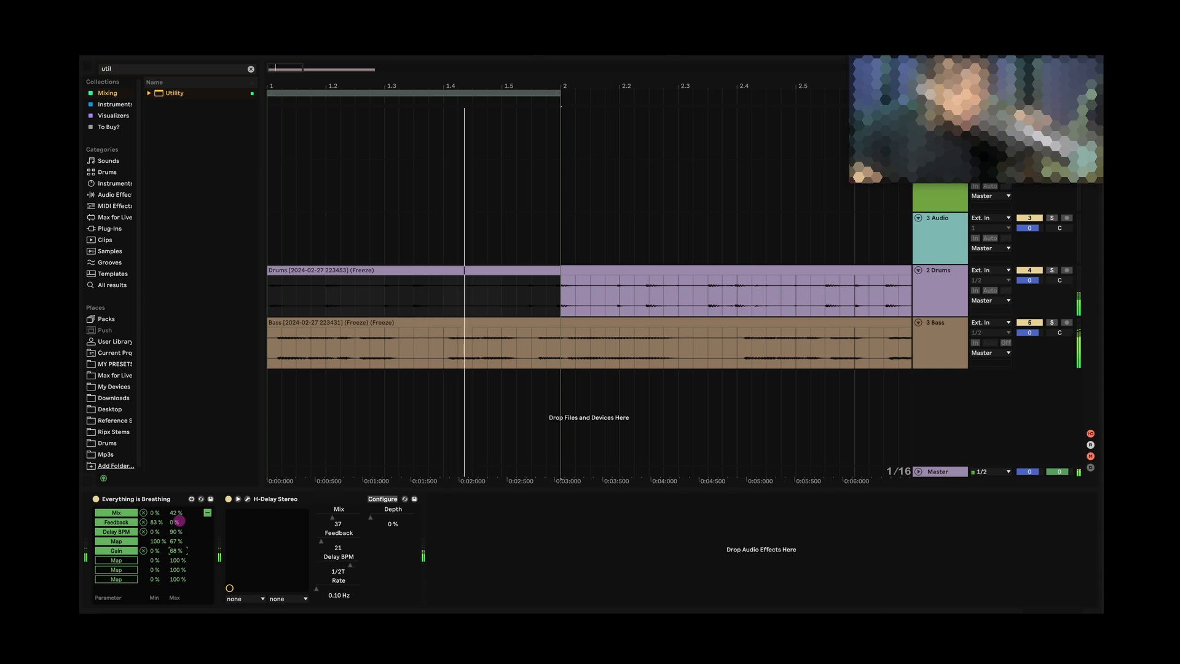
Examine the modulated Utility Gain on the Bass track, and return to the Drums track's devices.
left_click(949, 341)
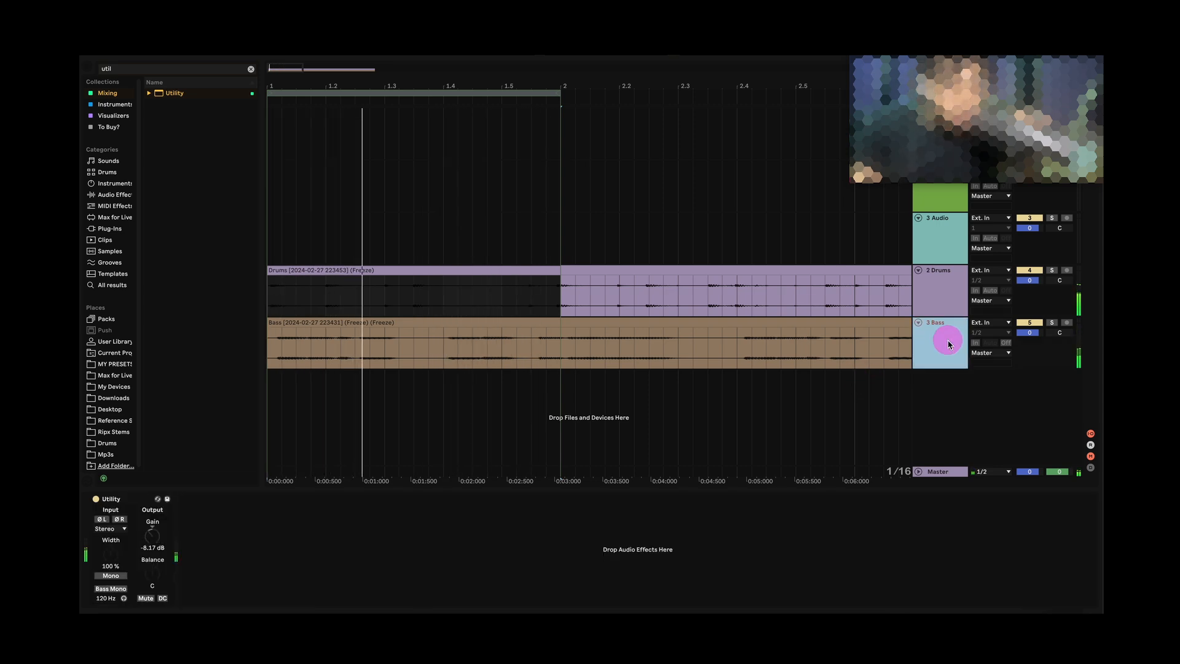
left_click(946, 297)
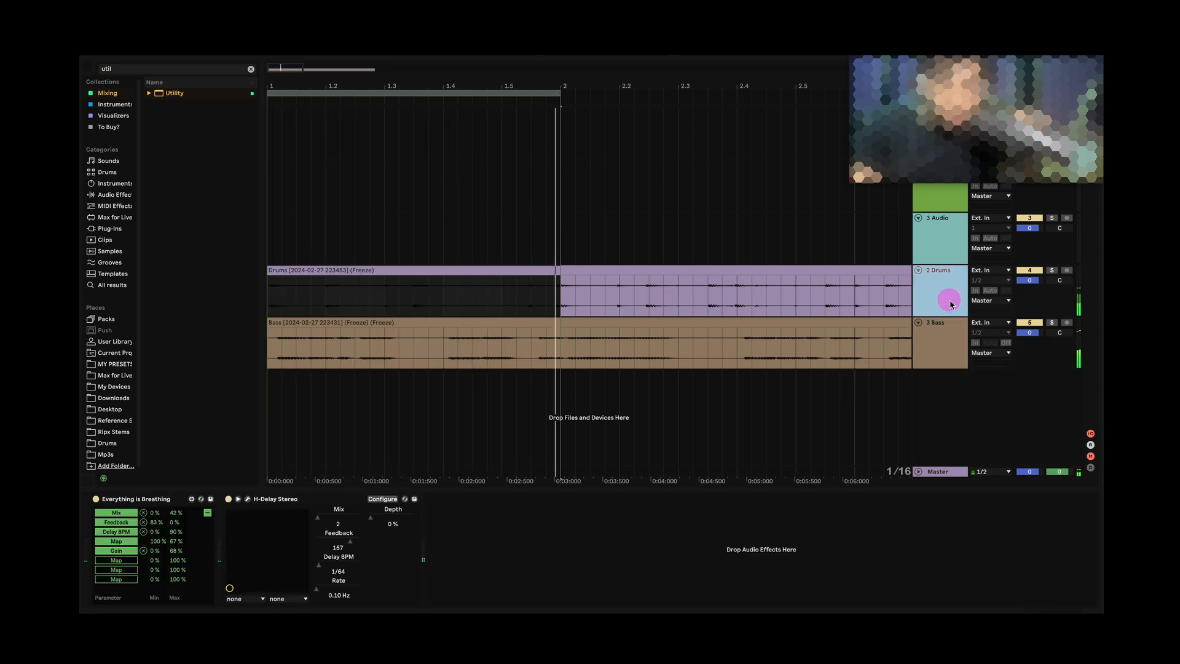
left_click(407, 539)
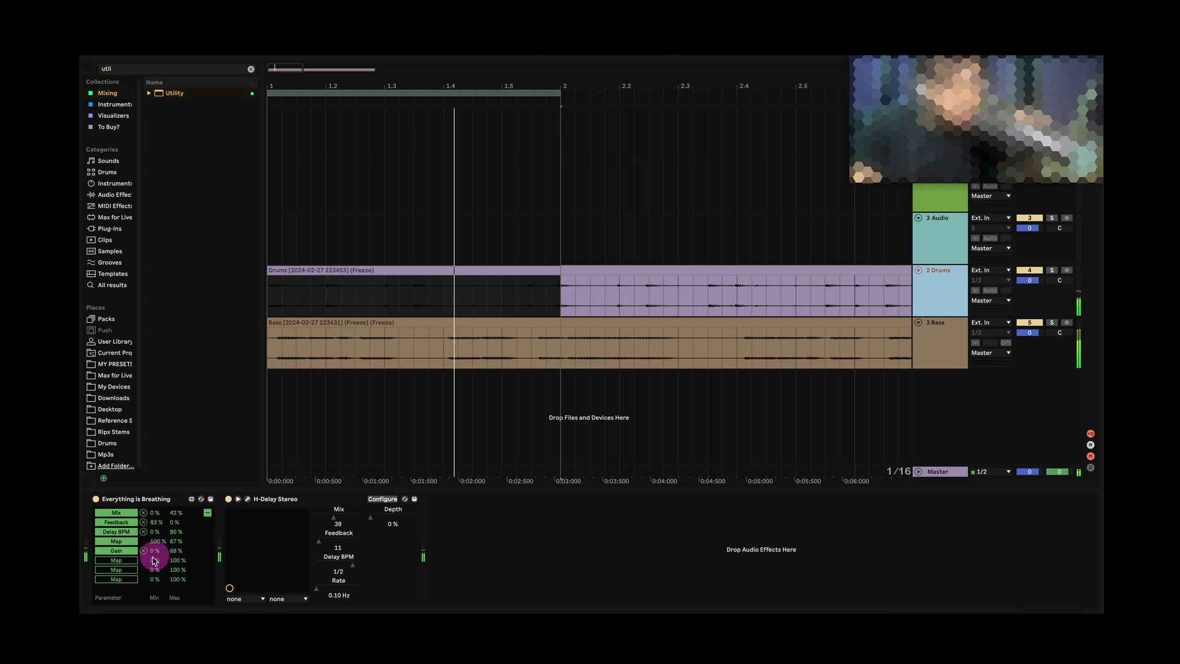
left_click(935, 289)
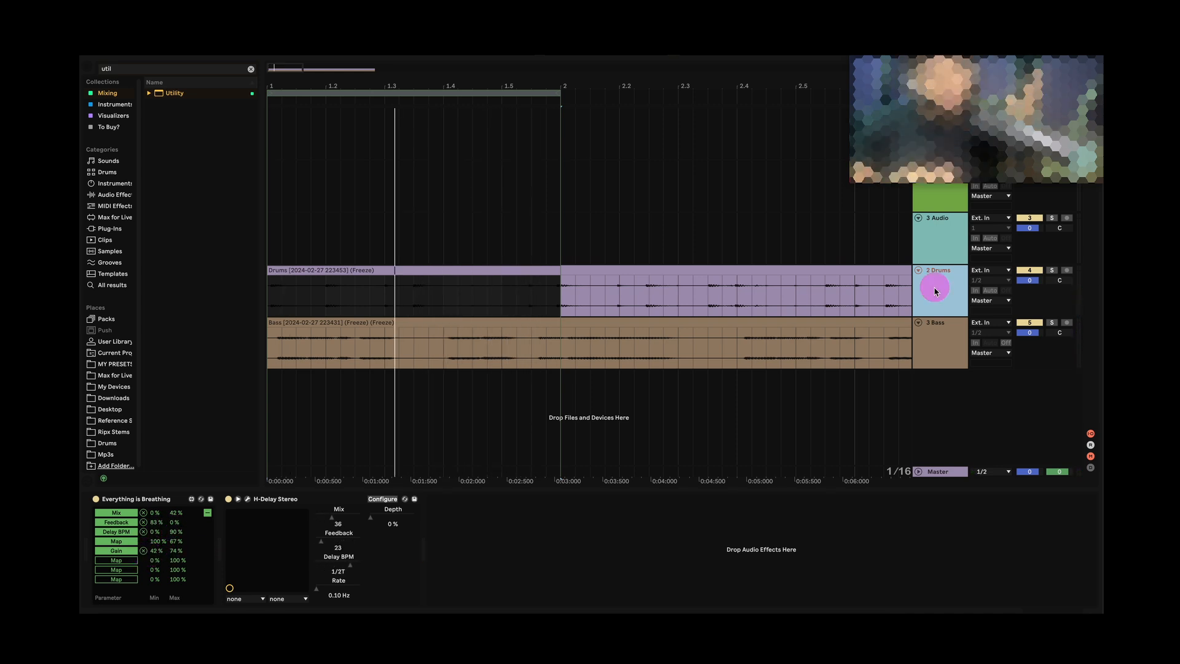